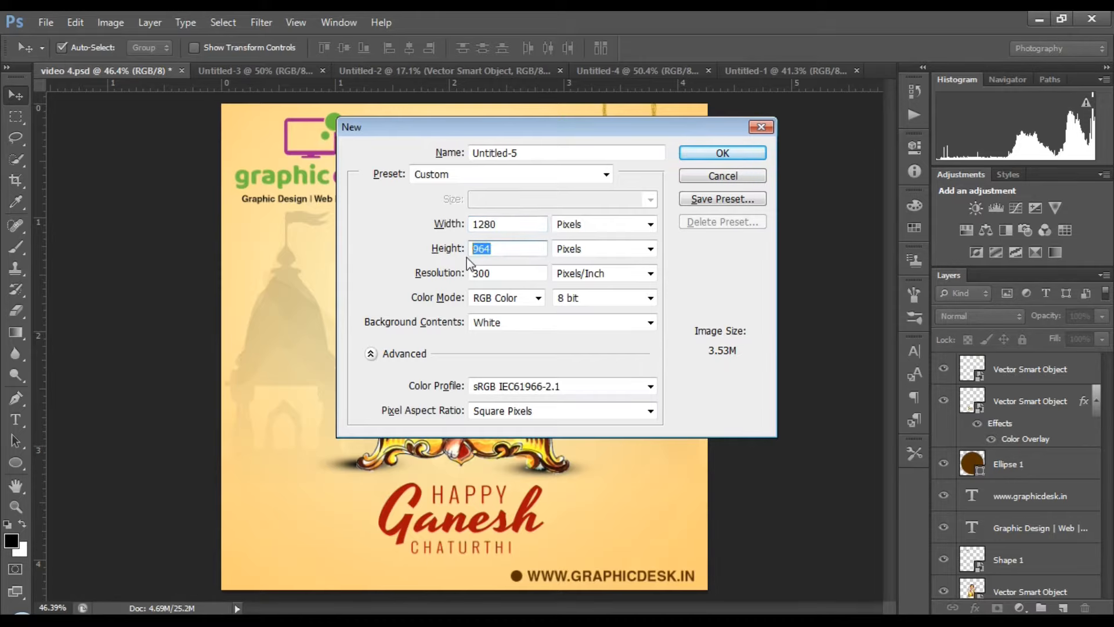
- Create a new 1280 by 1280 pixel RGB document at 300 pixels/inch with a white background
text(1280)
click(750, 154)
scroll(497, 315, up, 1)
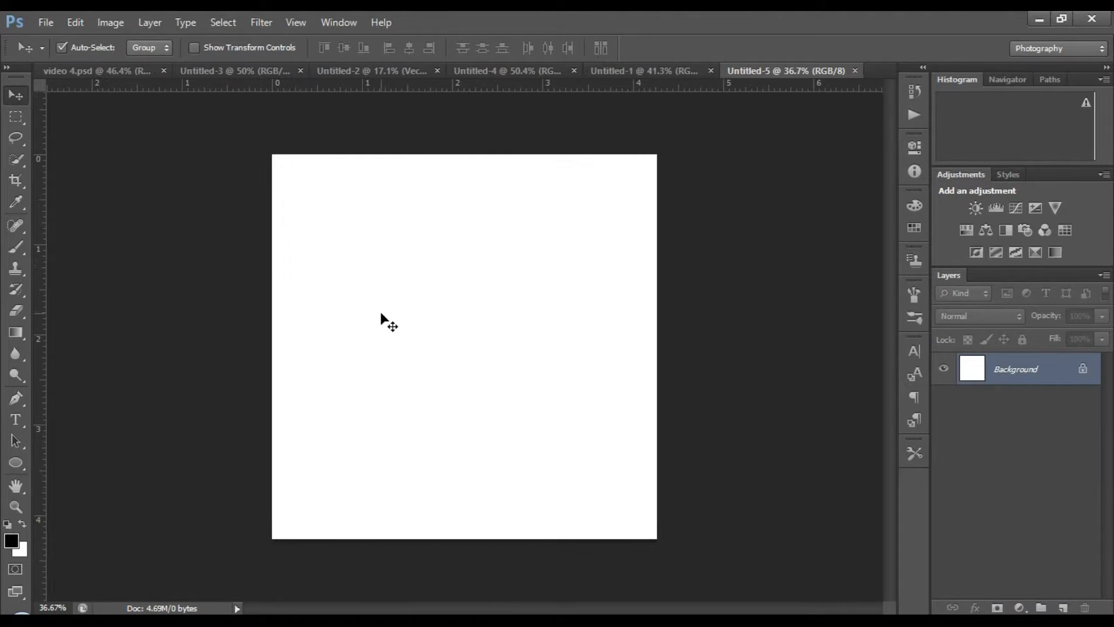
- Set up the Gradient tool with a solid gradient running from color fecc73 to color fef9c8
click(14, 337)
click(89, 49)
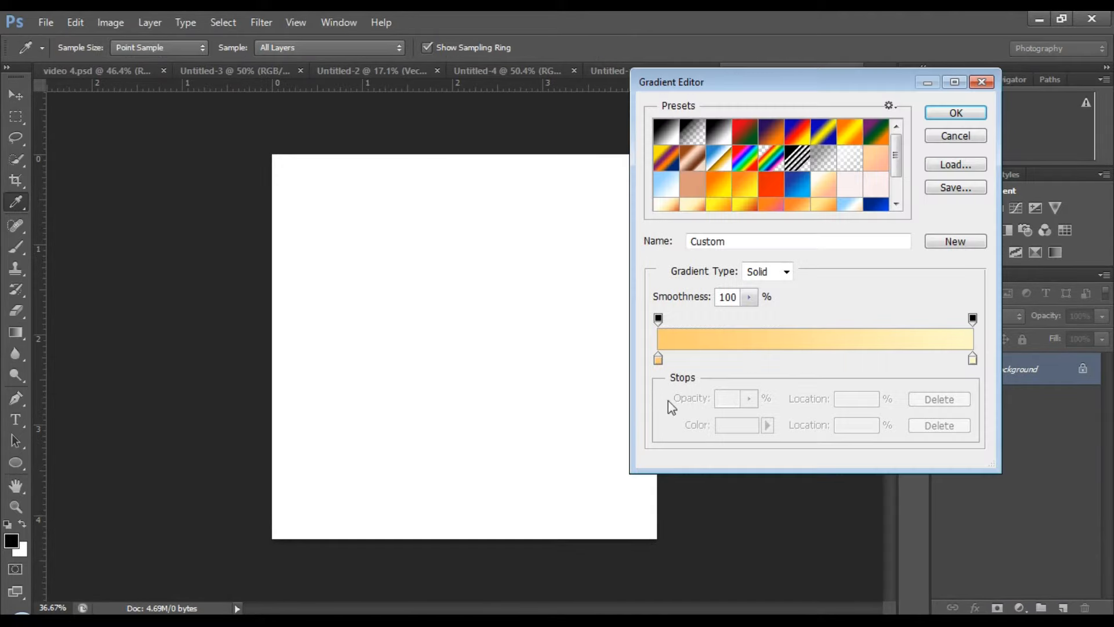
double_click(658, 360)
click(865, 378)
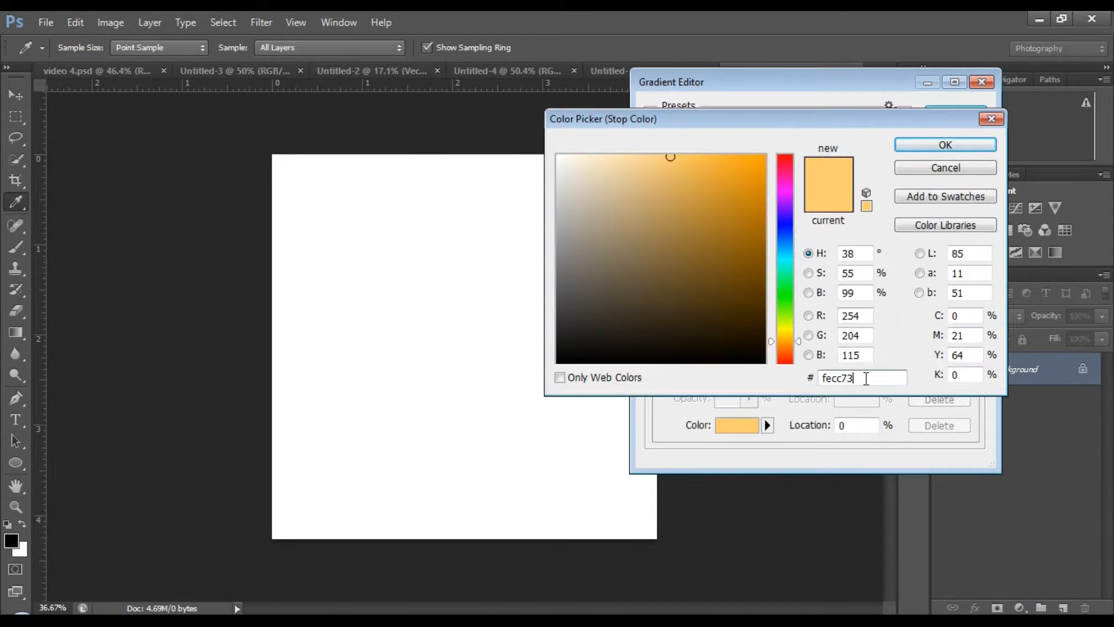
click(970, 147)
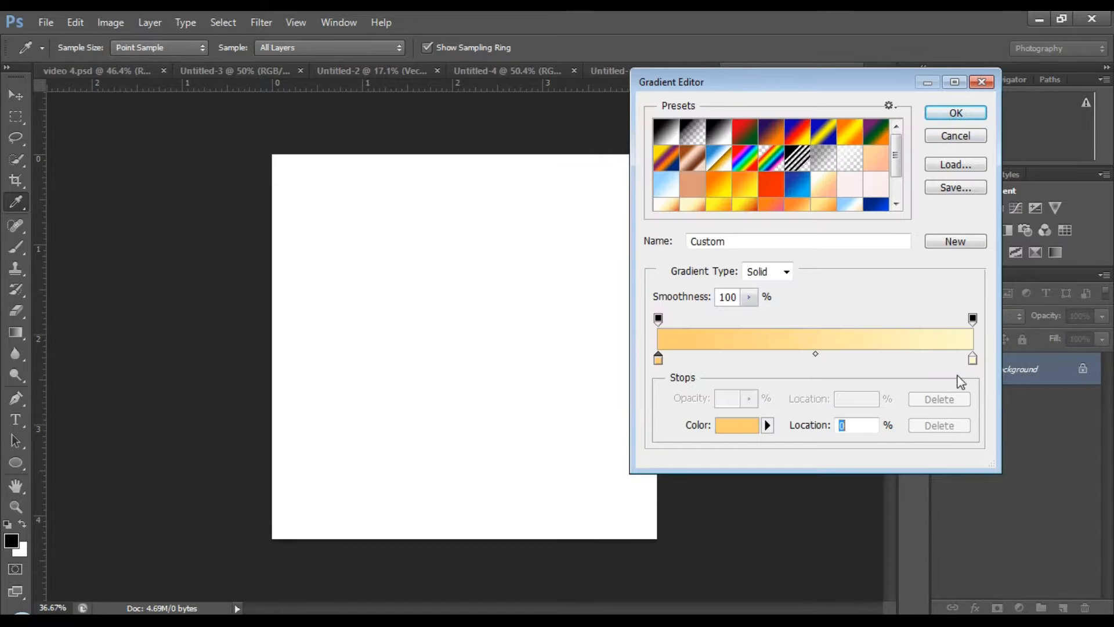
click(972, 361)
click(748, 425)
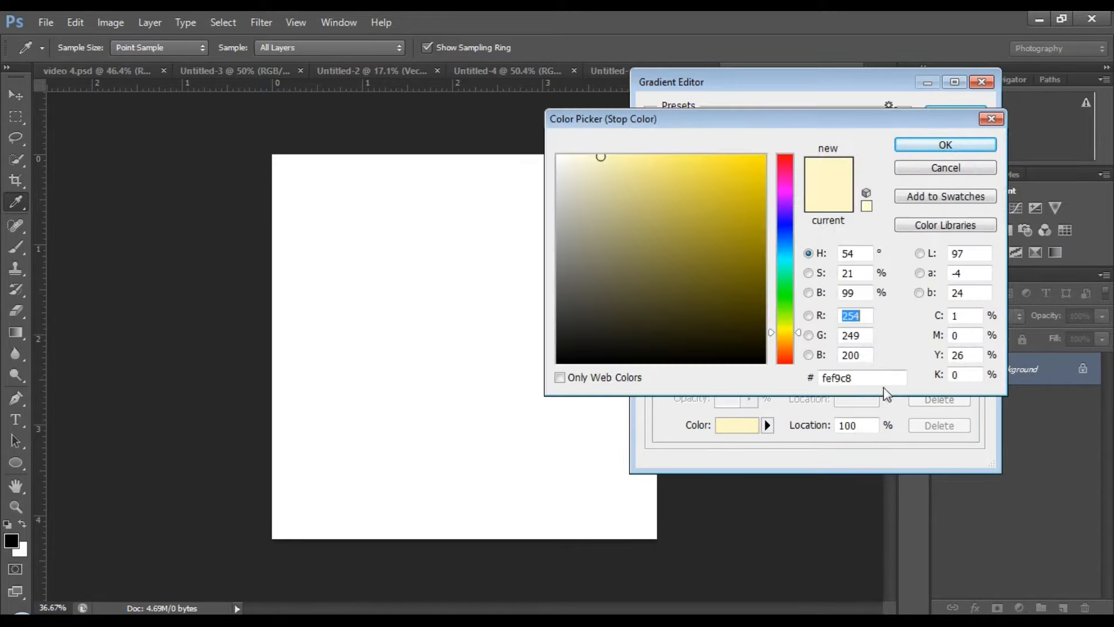
click(944, 145)
click(957, 112)
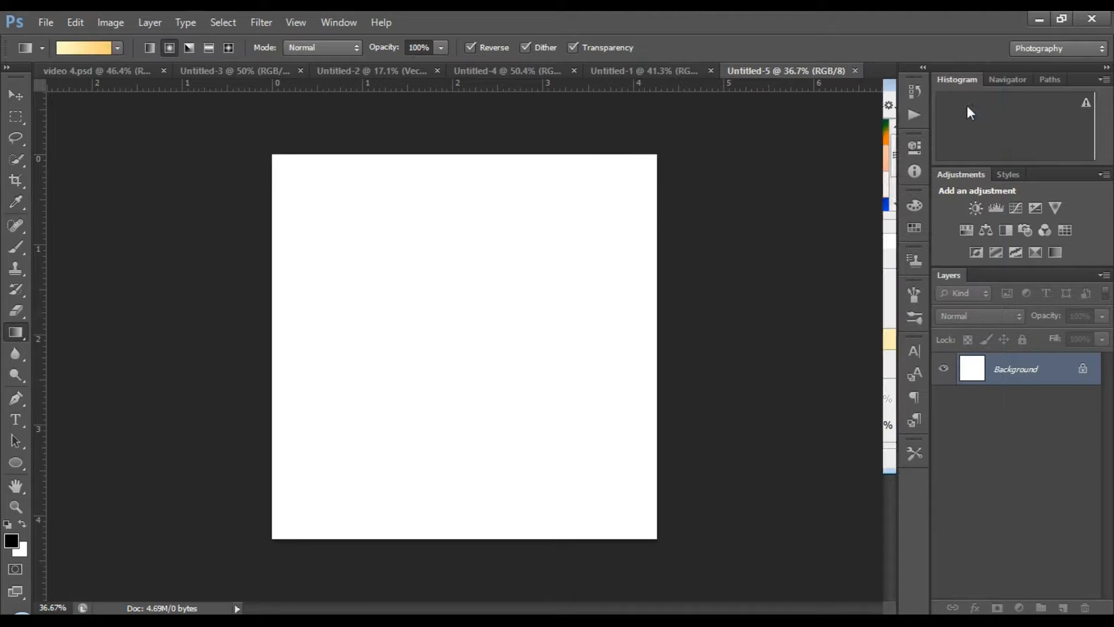
- Fill the background with a radial gradient whose light center sits slightly above the canvas middle and spreads past the lower edge
drag(507, 267, 577, 441)
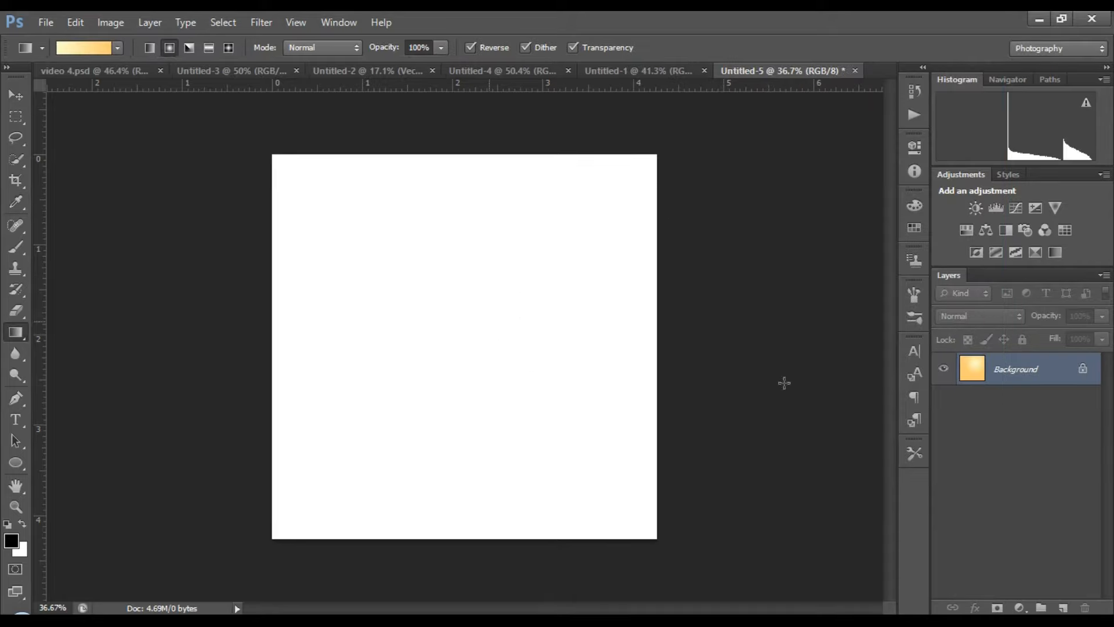
drag(508, 380, 516, 527)
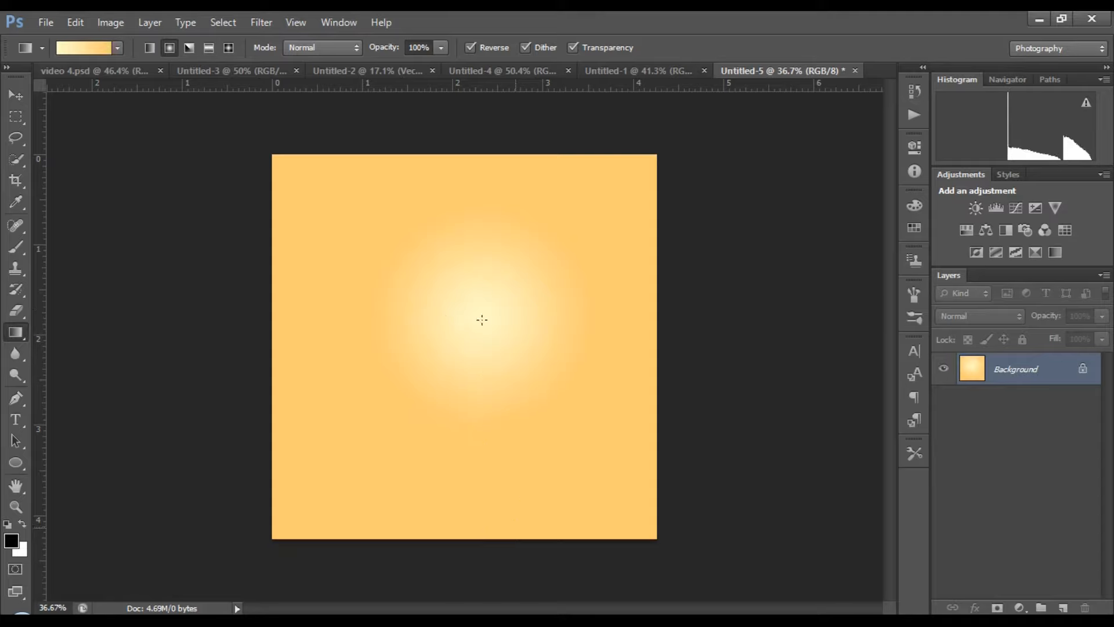
drag(449, 306, 513, 570)
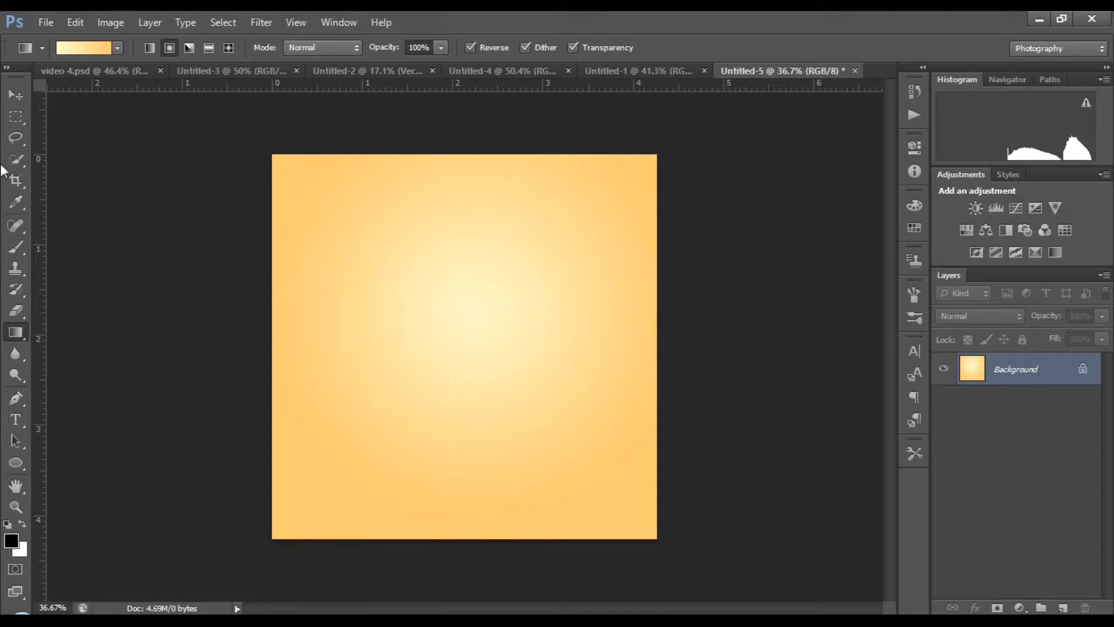
key(v)
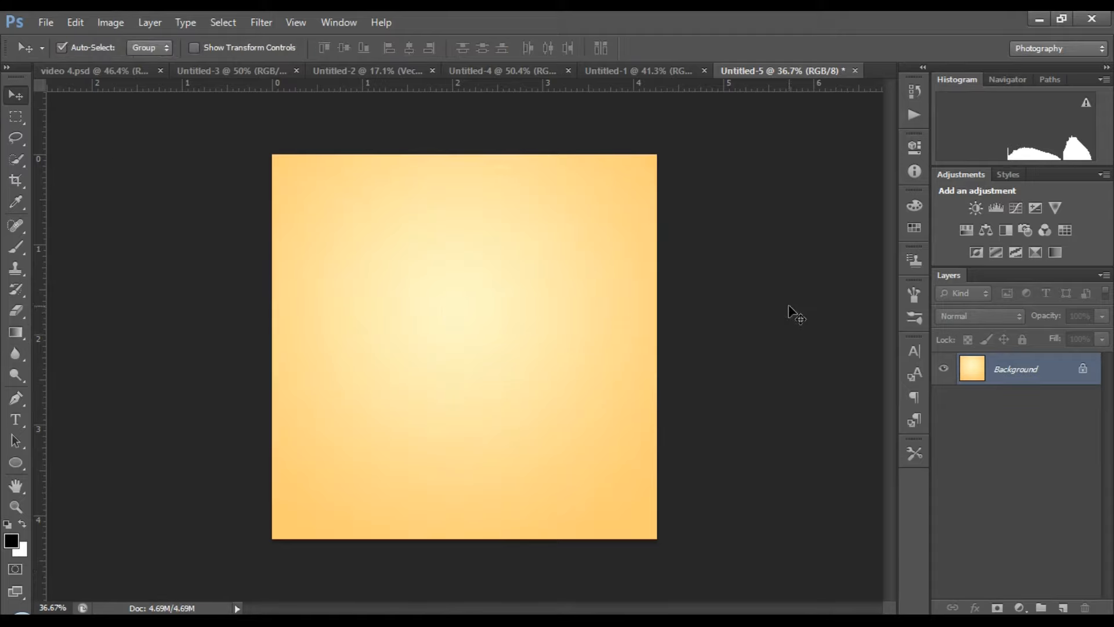
- Bring the Ganesh illustration from Untitled-1 into the gradient document and scale it up to about 1029%
click(650, 71)
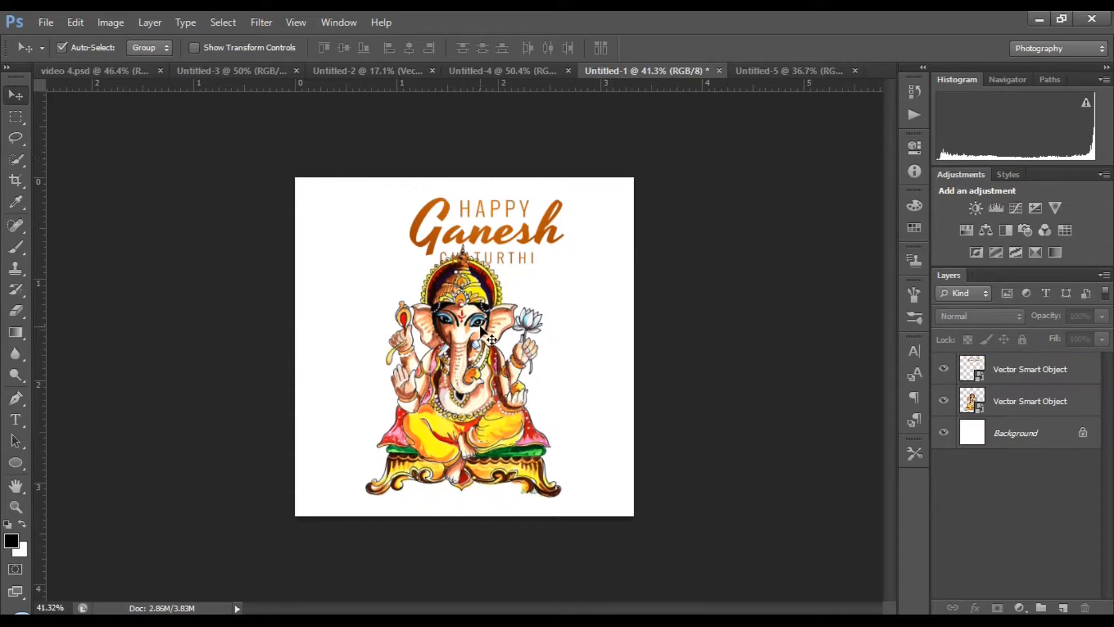
mouse_move(487, 319)
mouse_down()
mouse_move(753, 210)
mouse_move(763, 75)
mouse_move(505, 327)
mouse_up()
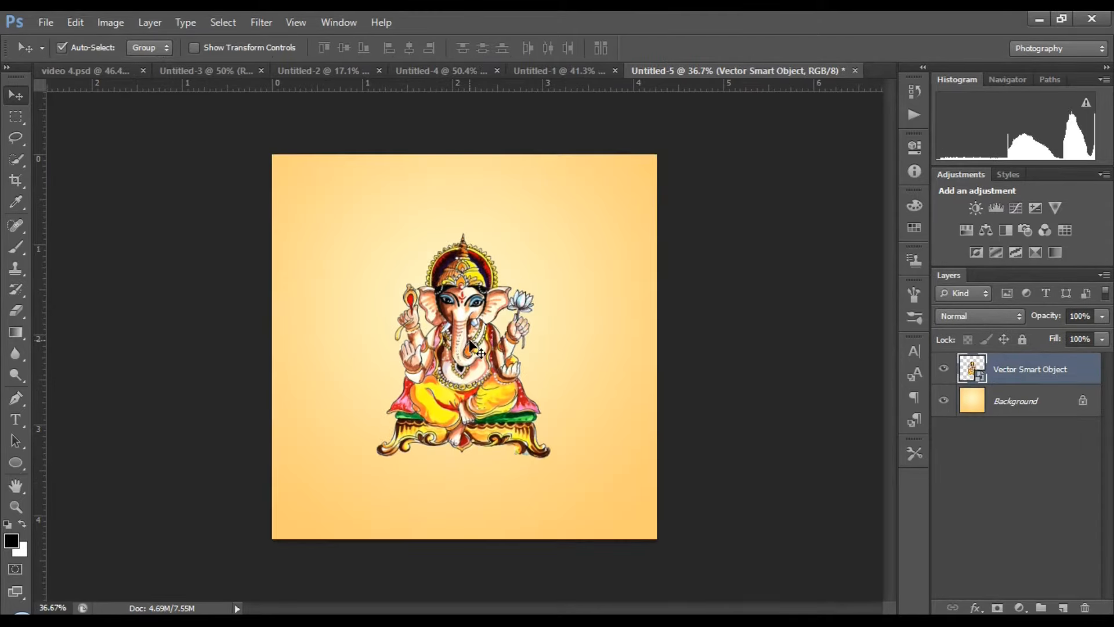
drag(558, 464, 567, 475)
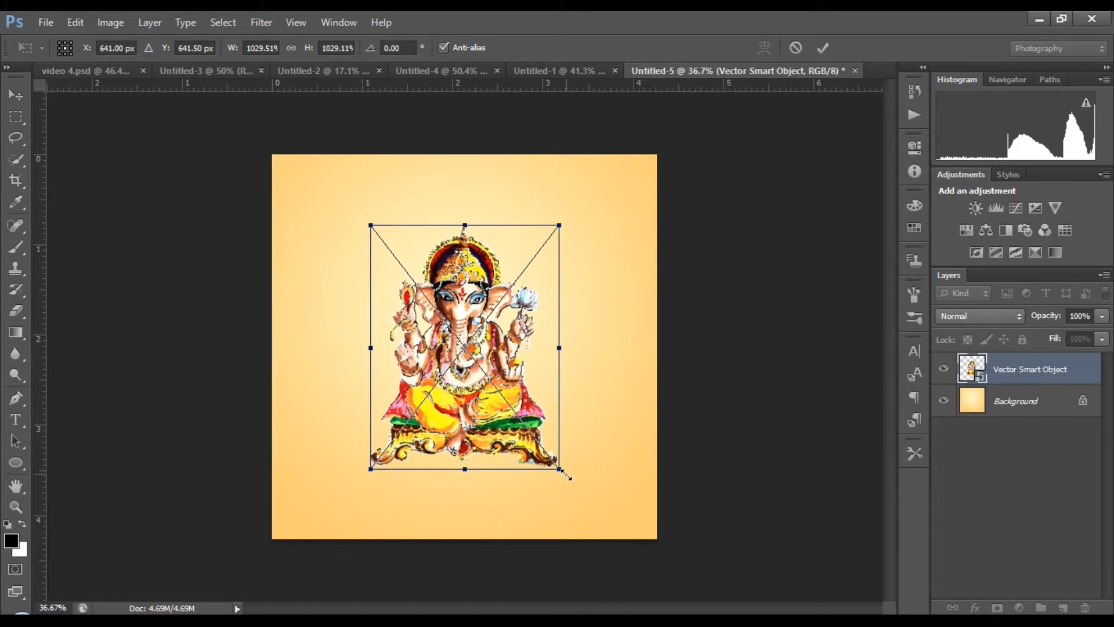
key(Return)
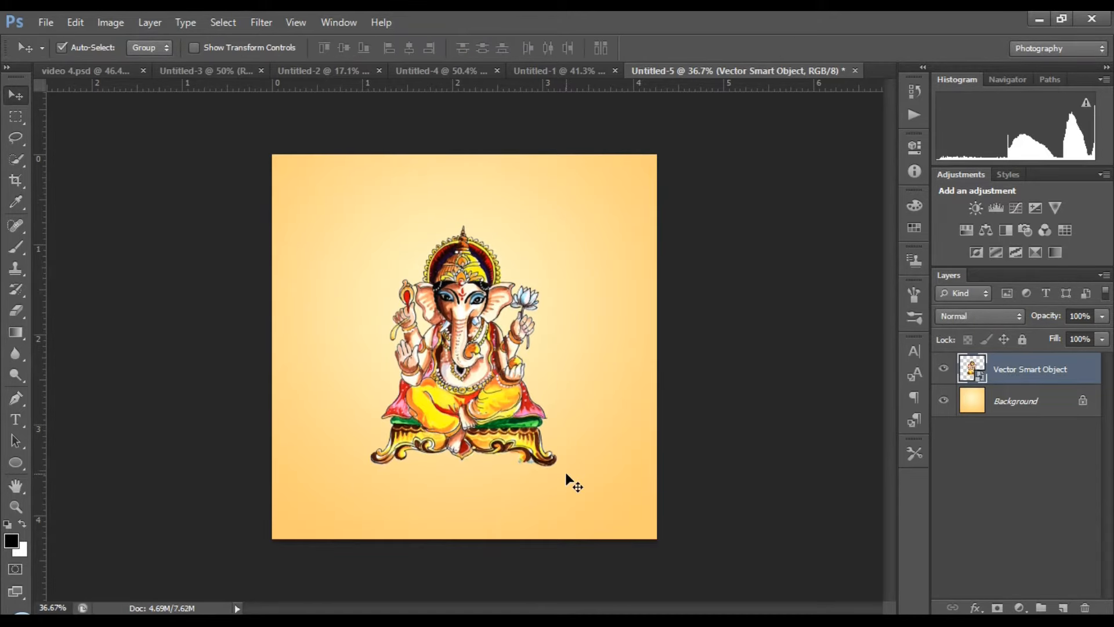
- Move the Ganesh illustration slightly down and left on the canvas
scroll(565, 471, up, 2)
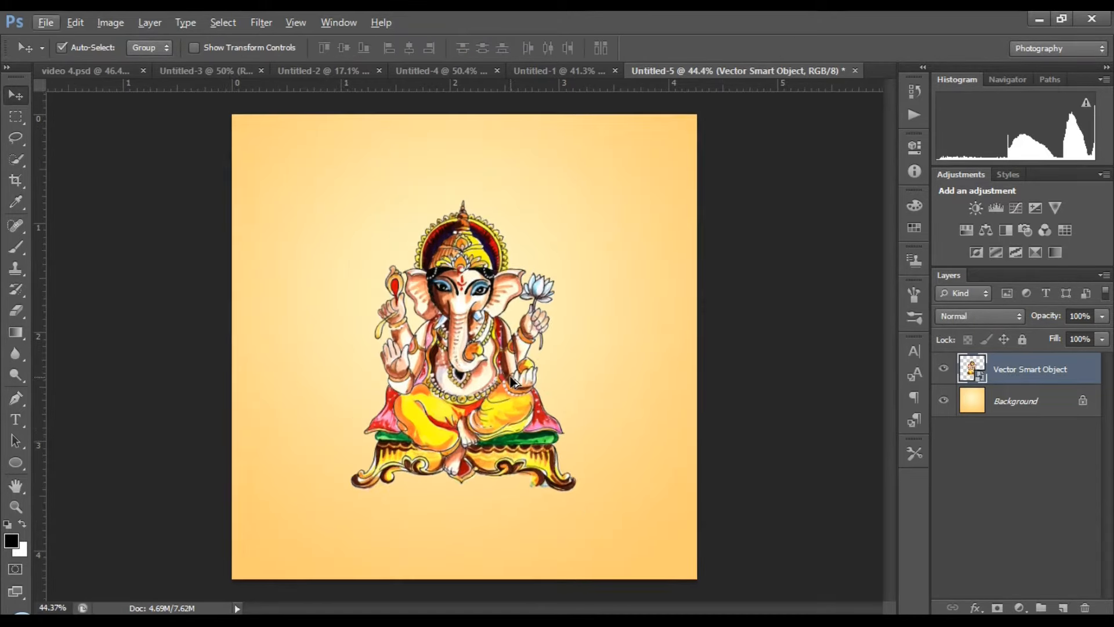
drag(468, 359, 476, 373)
scroll(491, 350, down, 1)
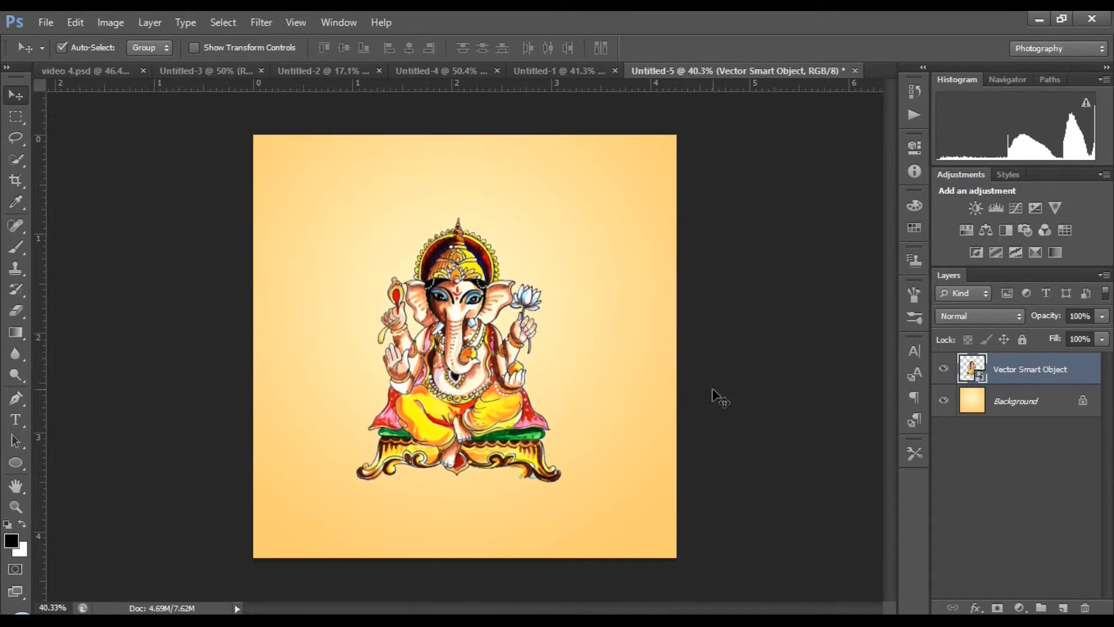
click(712, 387)
- Add a new layer and paint one soft black spot over the Ganesh figure with a 600 px brush
click(1062, 607)
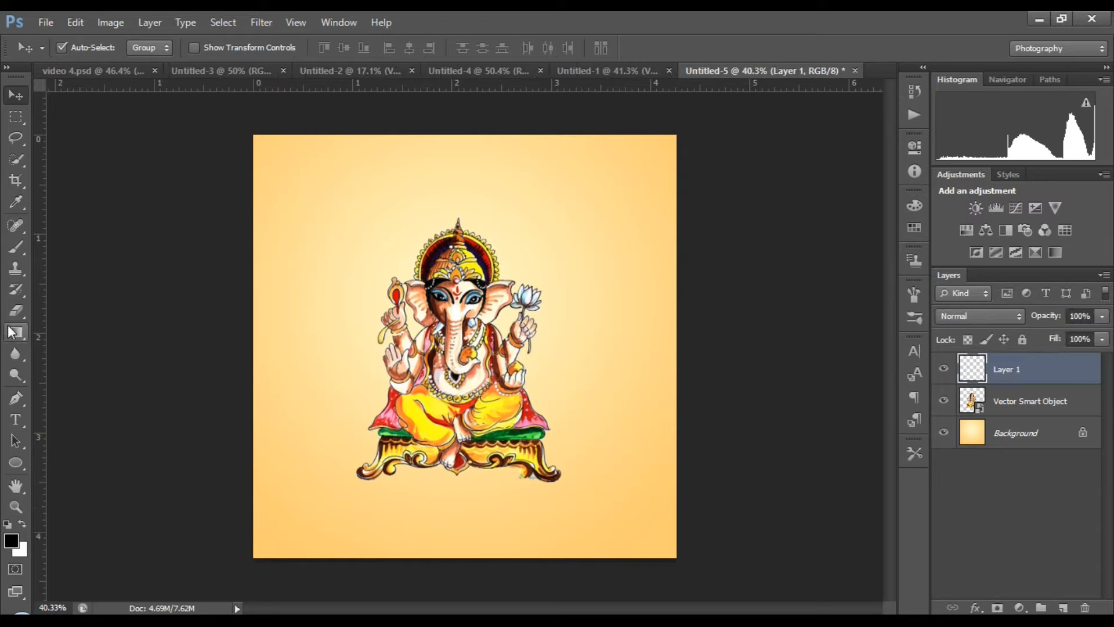
click(16, 247)
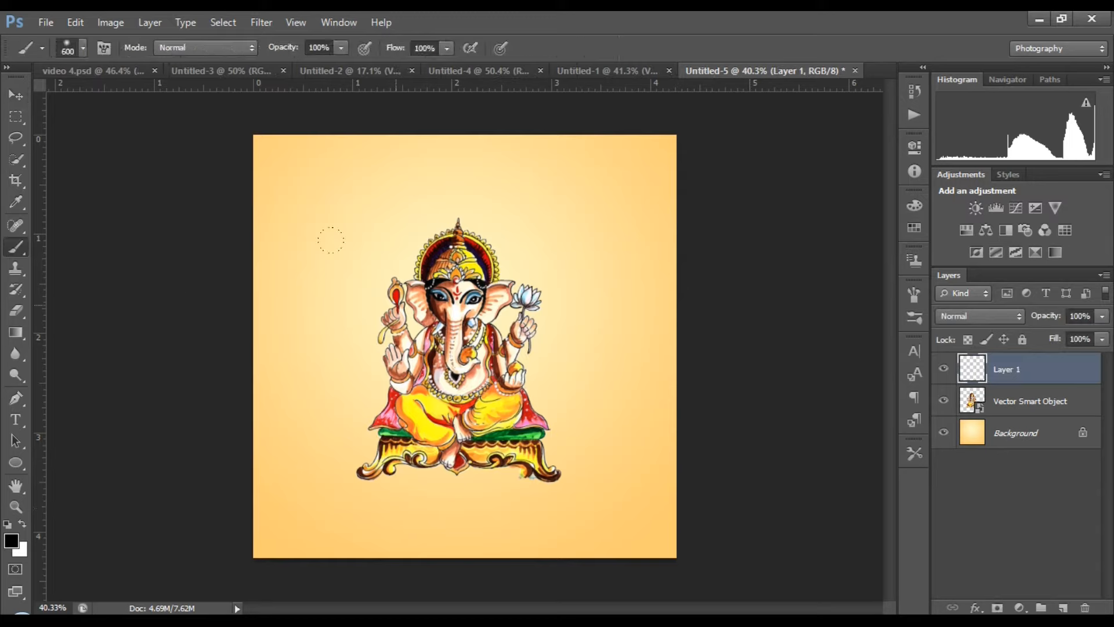
click(458, 293)
click(8, 96)
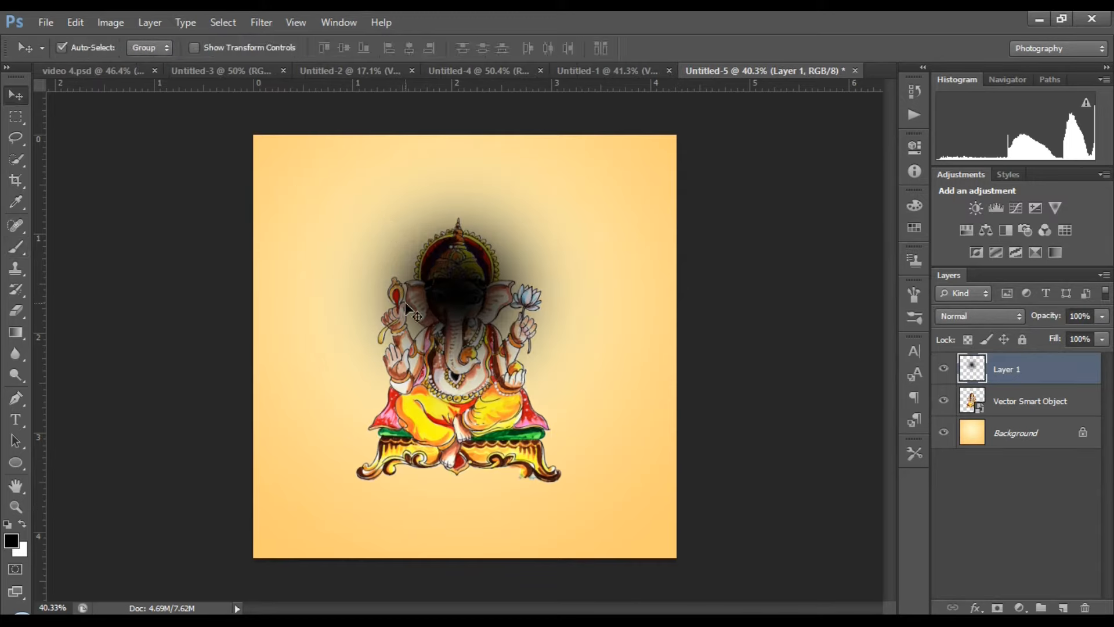
- Flatten and narrow the black spot into a thin shadow and place it at the base of the throne
key(ctrl+t)
drag(455, 299, 460, 407)
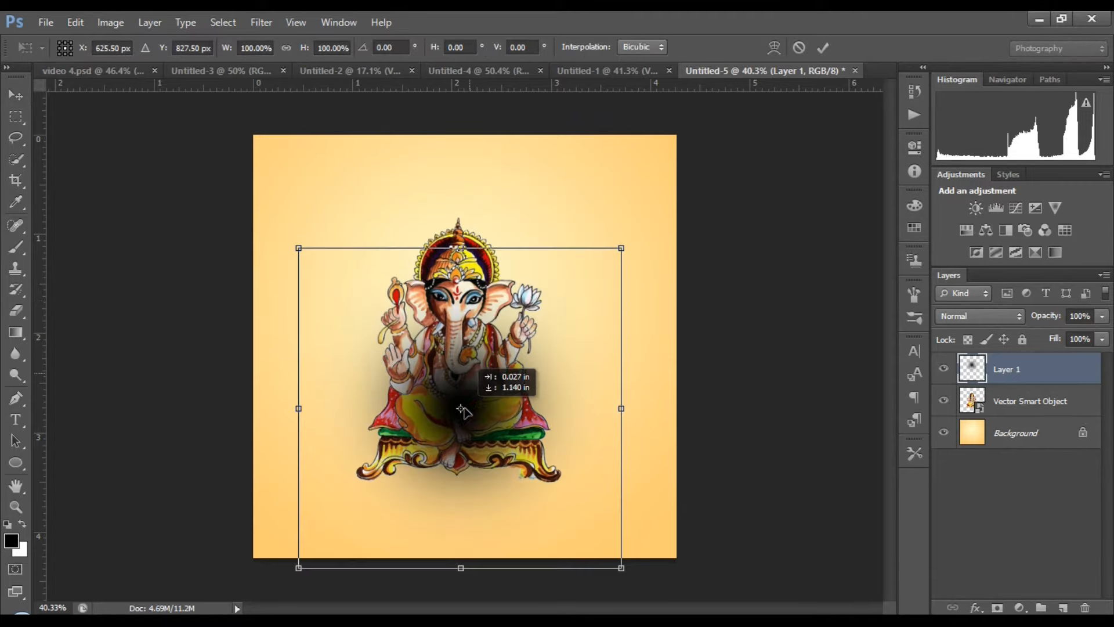
drag(462, 566, 462, 423)
drag(617, 422, 549, 484)
key(Return)
- Duplicate the shadow for the throne's other leg and move the Ganesh layer above both shadow layers
key(ctrl+j)
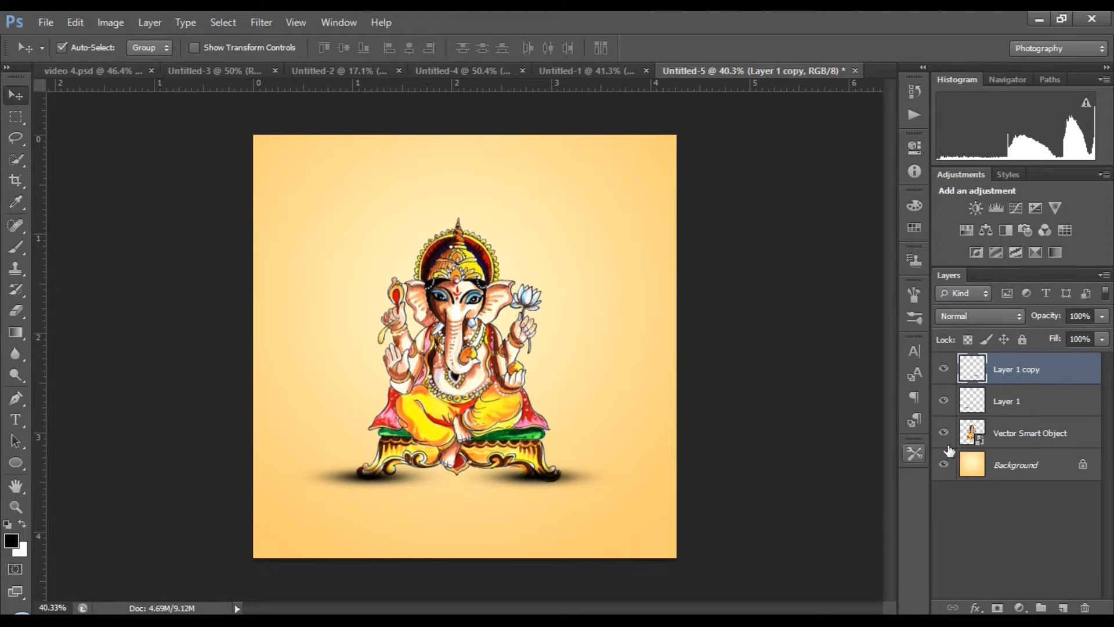
drag(1033, 432, 1016, 373)
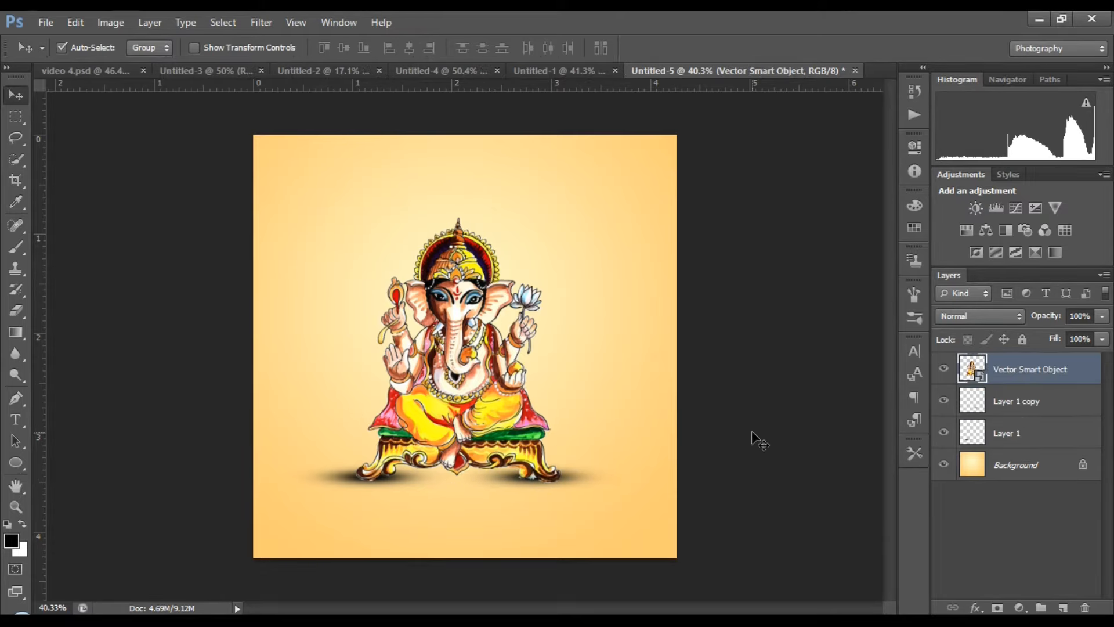
- Scale down the shadow under the throne's right leg slightly
scroll(725, 446, up, 1)
click(585, 490)
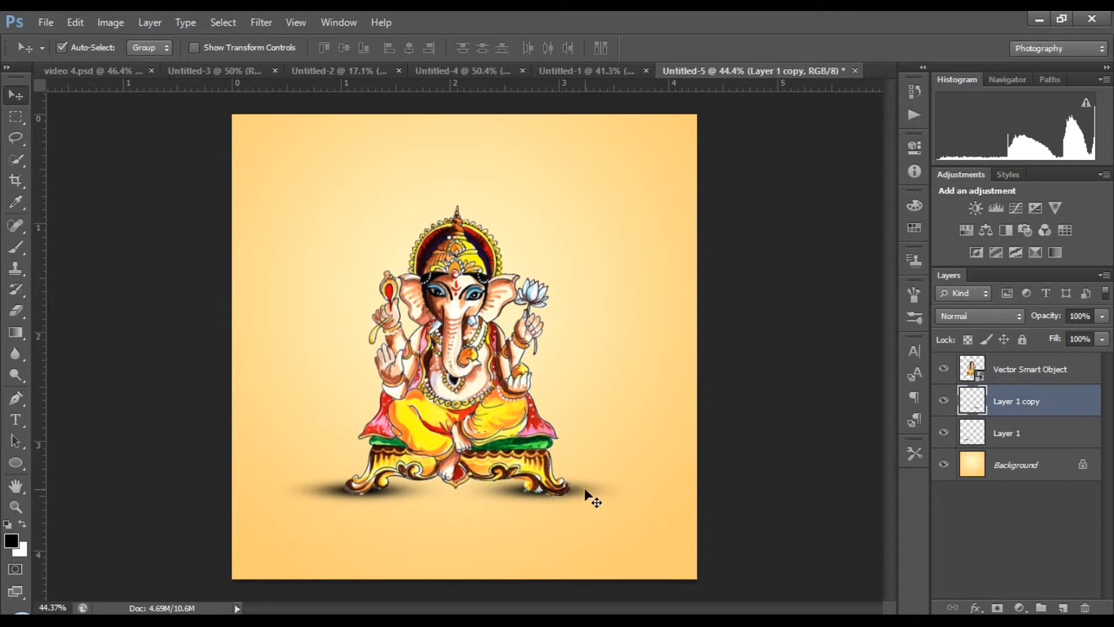
key(ctrl+t)
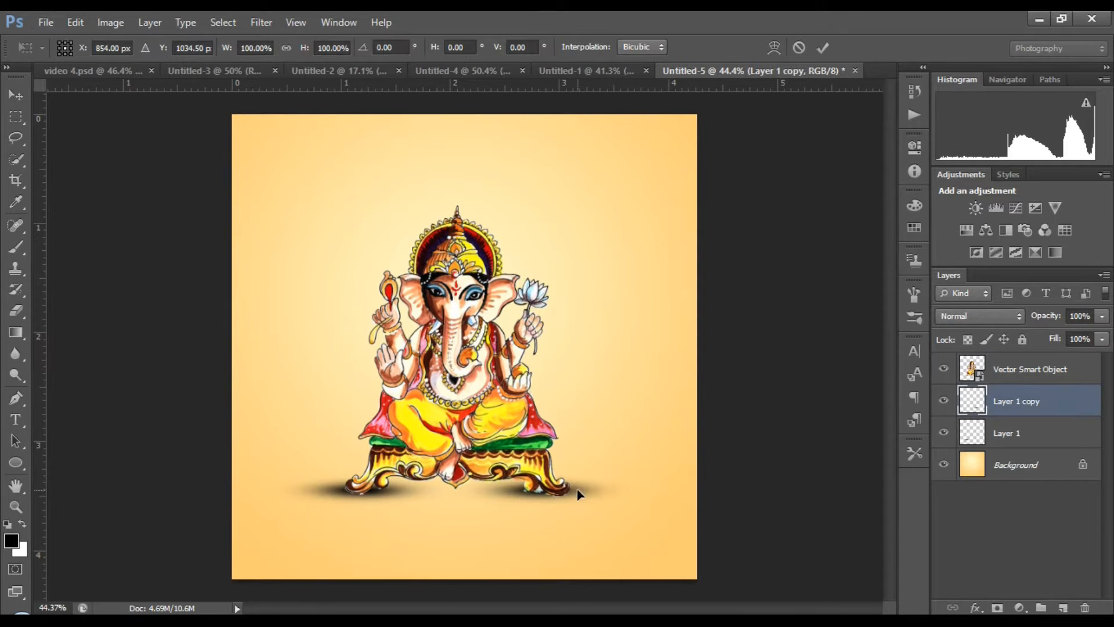
drag(569, 493, 572, 495)
key(Return)
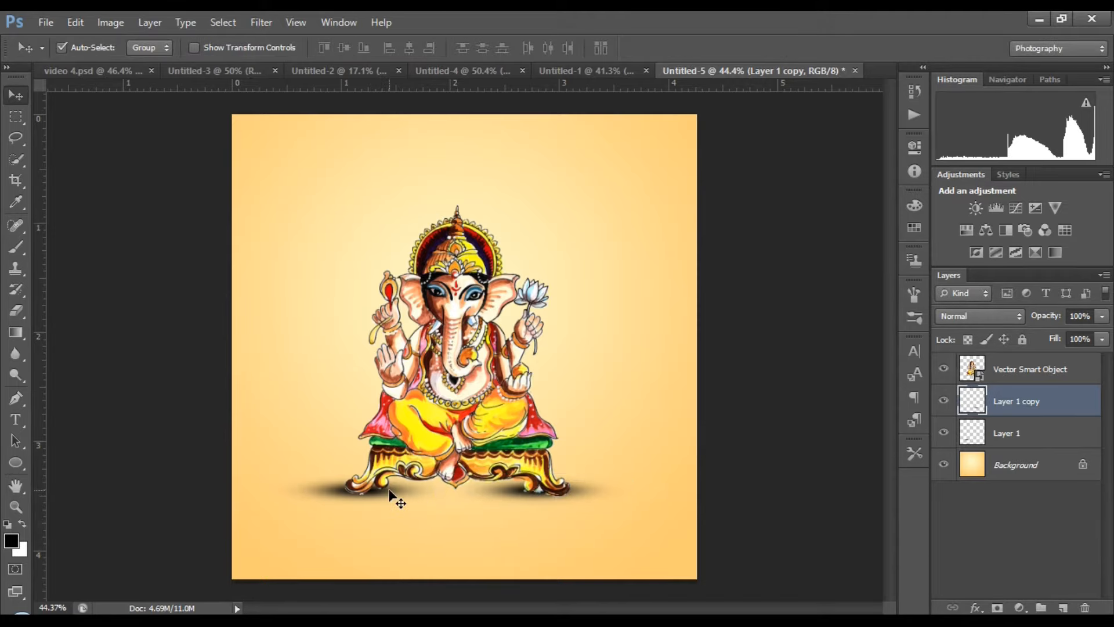
- Scale the shadow under the throne's left leg to about 89%
click(396, 500)
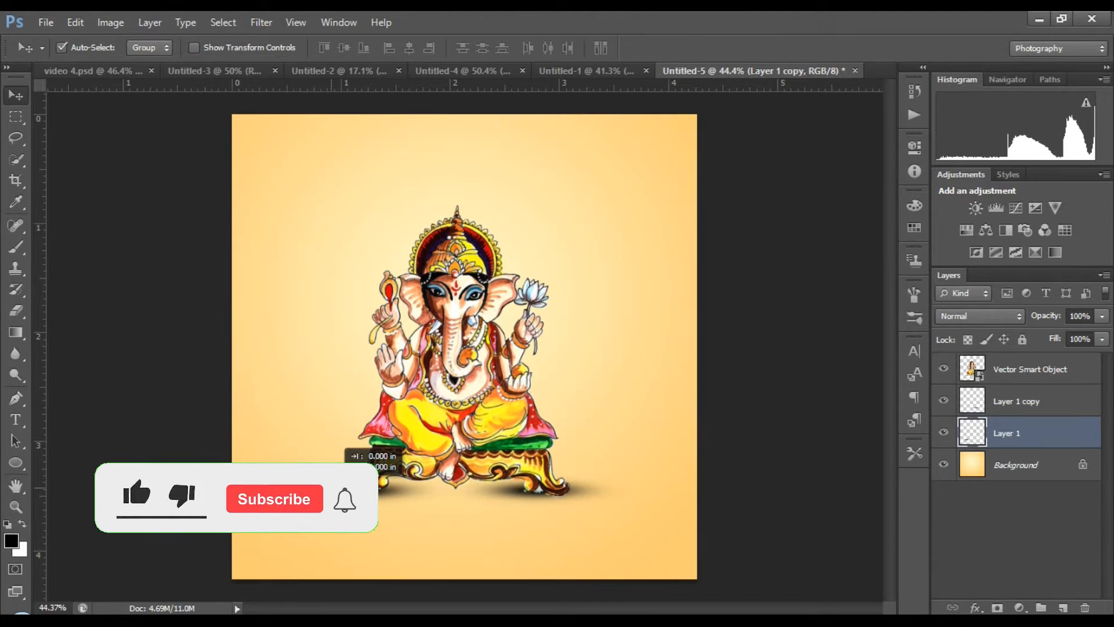
key(ctrl+t)
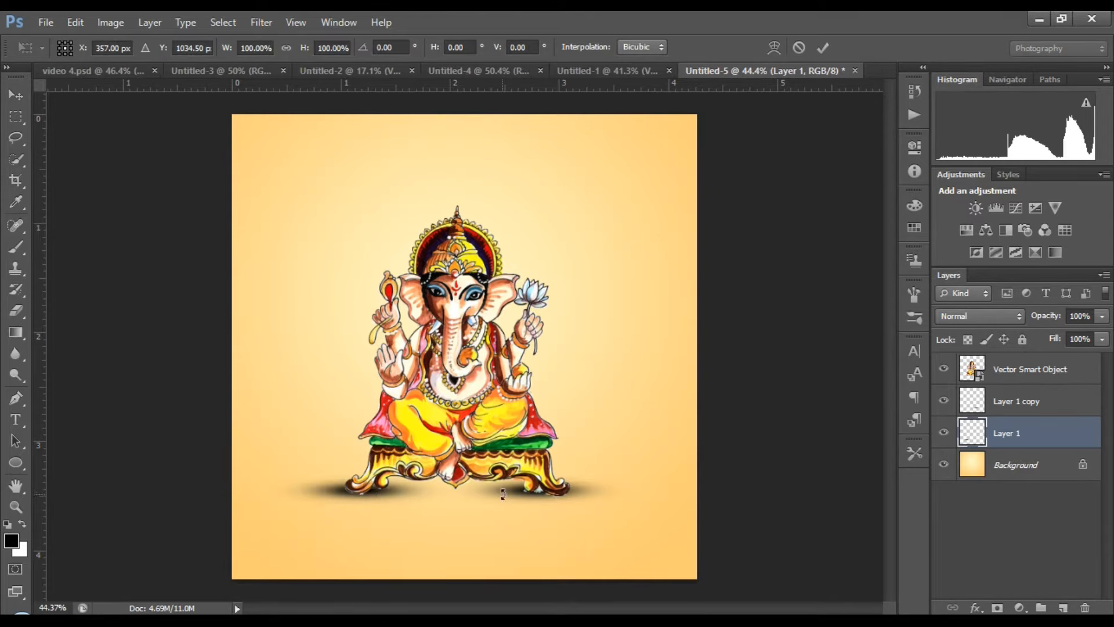
scroll(618, 436, down, 1)
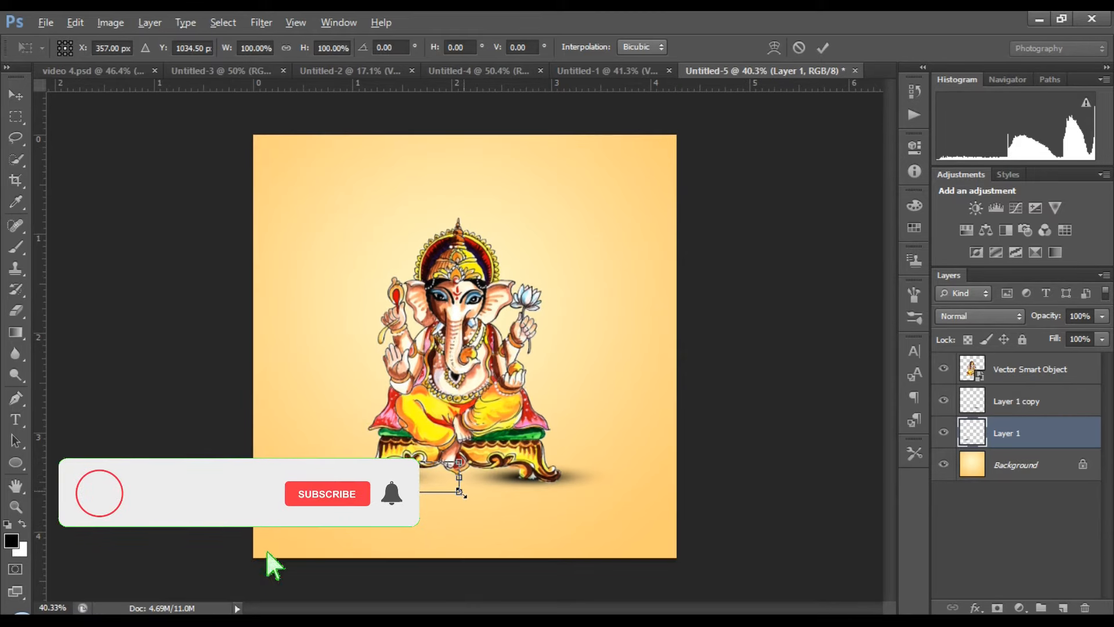
scroll(403, 423, up, 2)
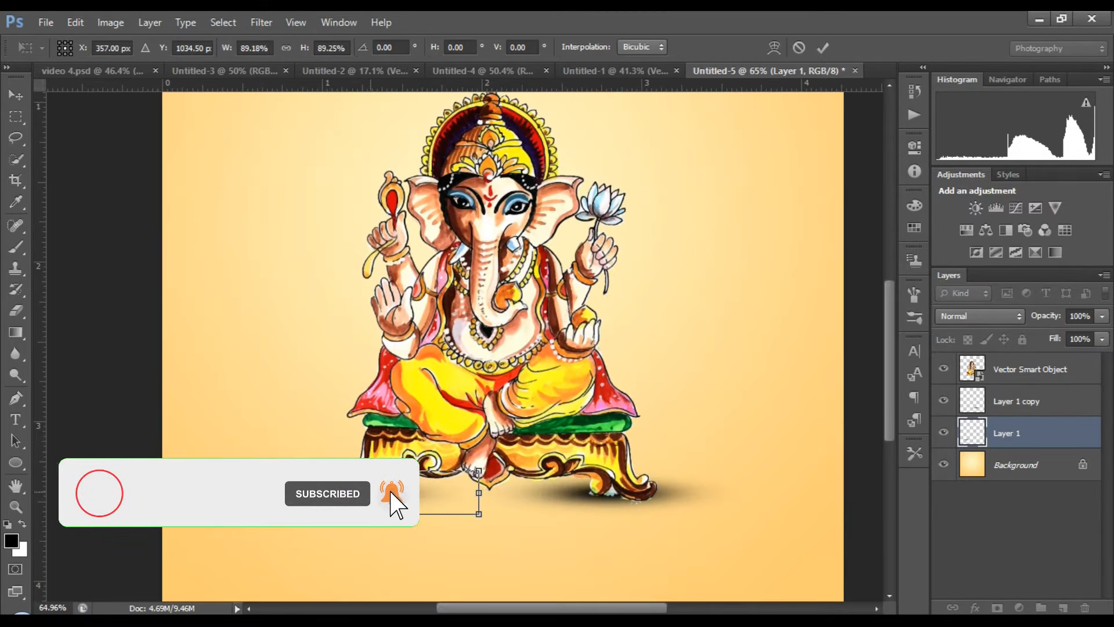
key(Return)
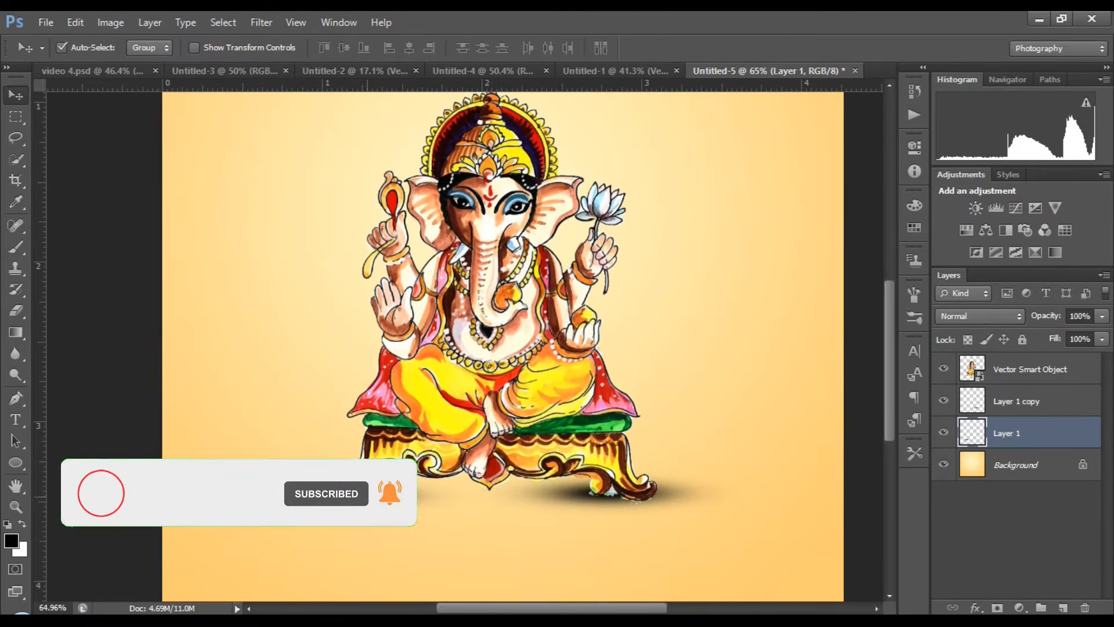
scroll(381, 507, down, 1)
key(ctrl+s)
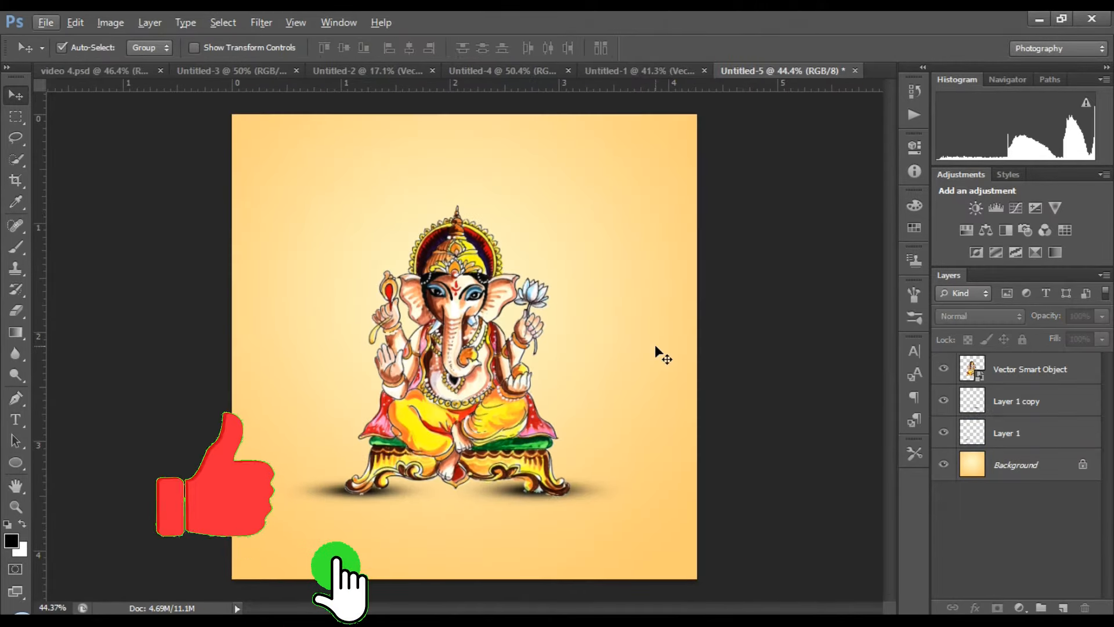
- Bring the Happy Ganesh Chaturthi lettering from Untitled-1 into the poster and place it below the throne
click(632, 72)
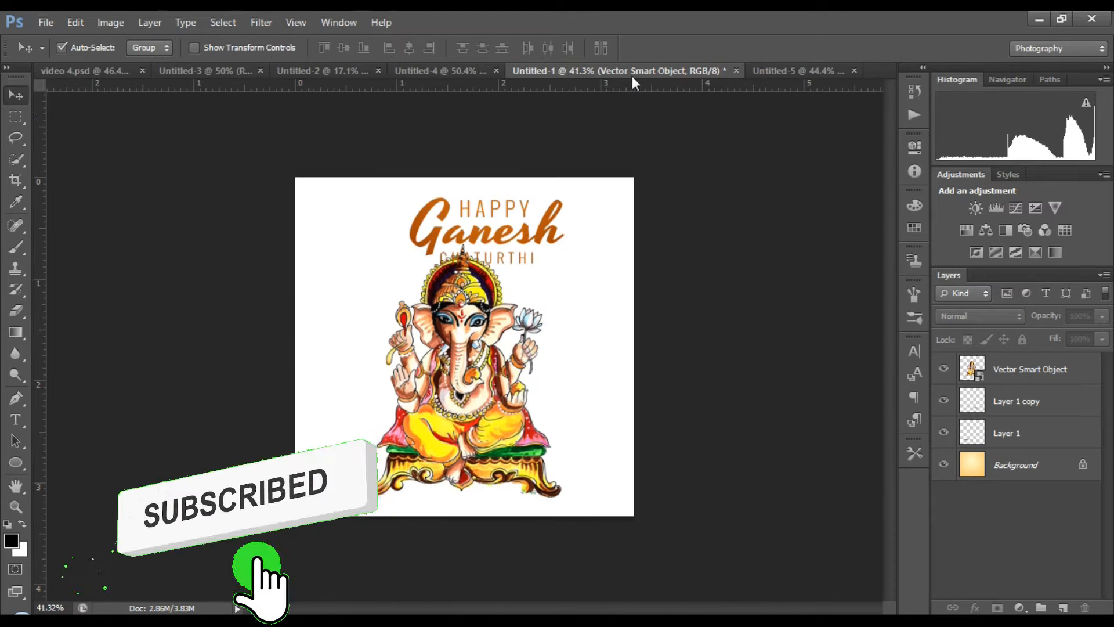
drag(506, 268, 527, 486)
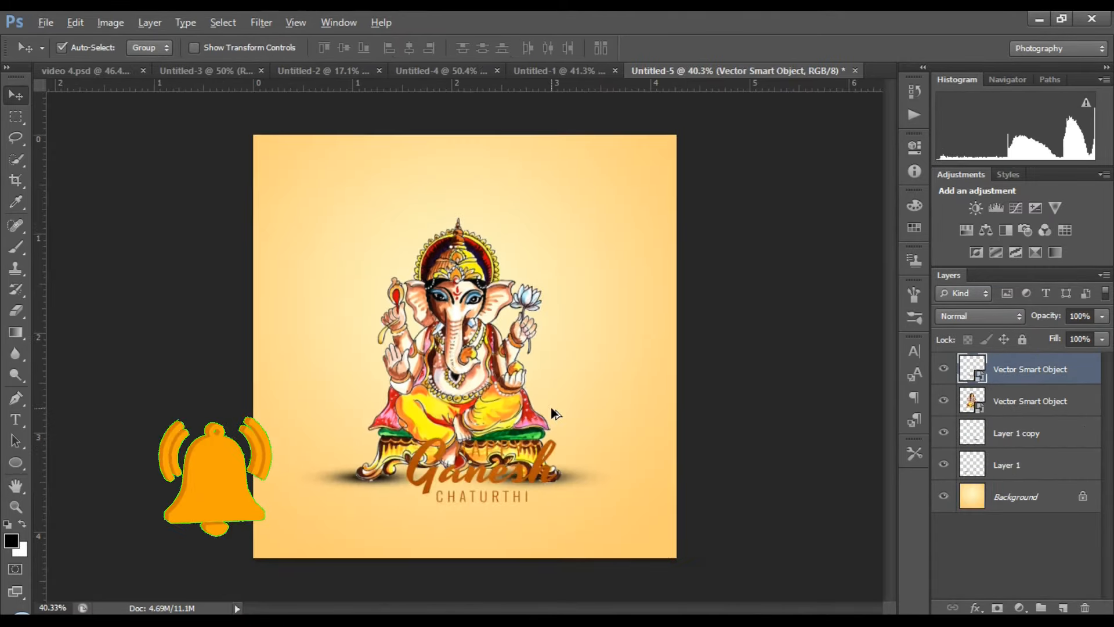
drag(538, 461, 499, 517)
- Move the Ganesh illustration and both shadow layers up together to leave more room above the lettering
click(1012, 412)
shift+click(1009, 470)
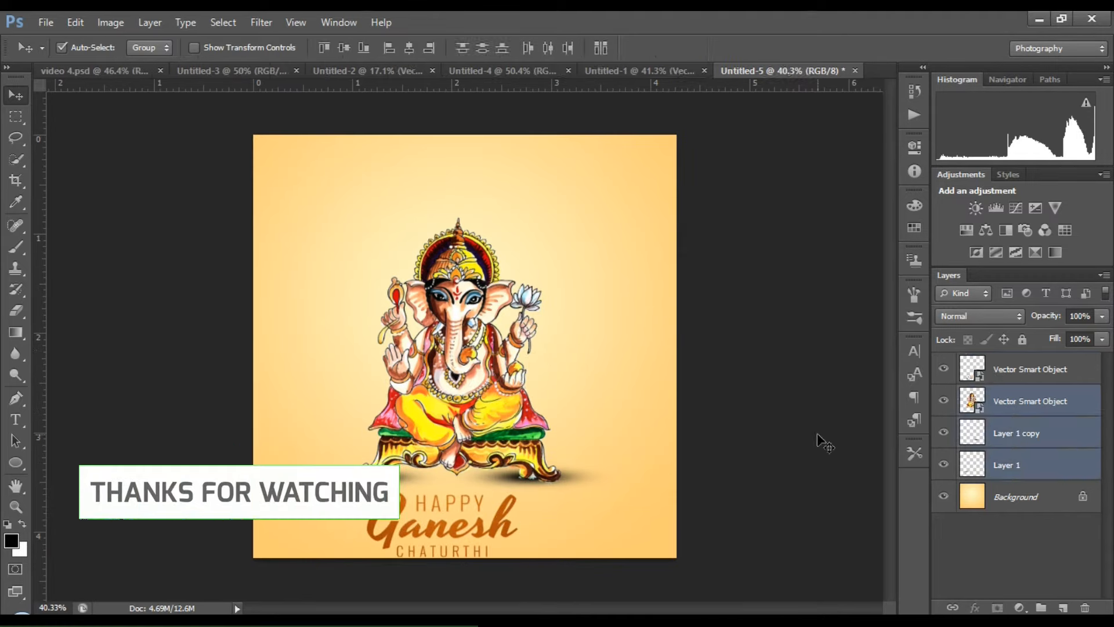
drag(493, 395, 493, 367)
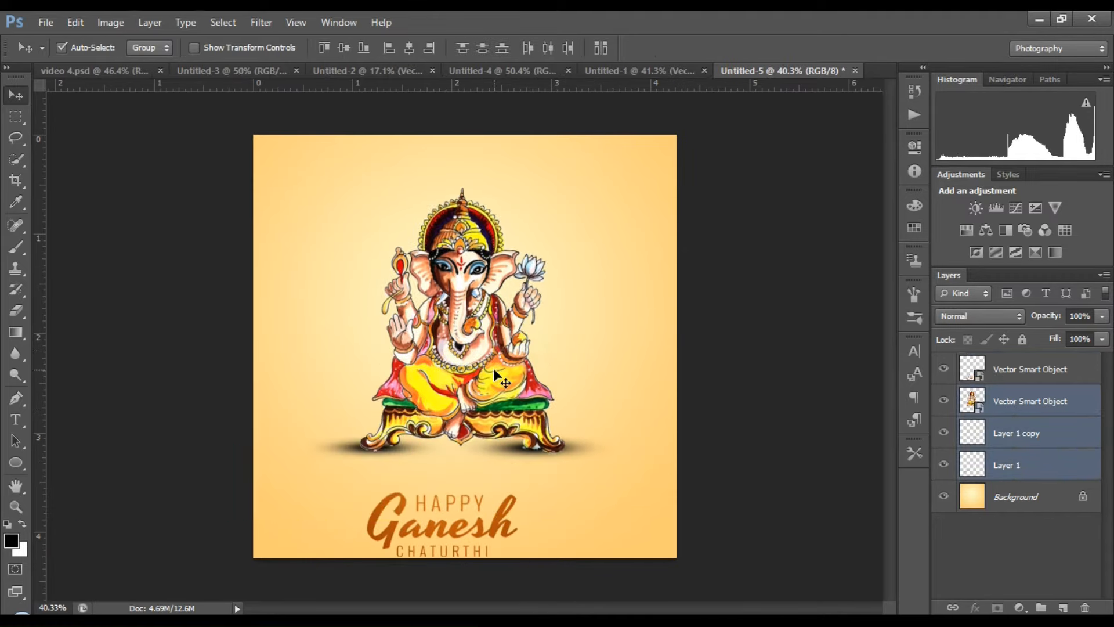
- Scale down the Ganesh illustration with both shadows slightly, recentre it, and move the title lettering up closer beneath the throne
key(ctrl+t)
drag(619, 462, 597, 430)
key(Return)
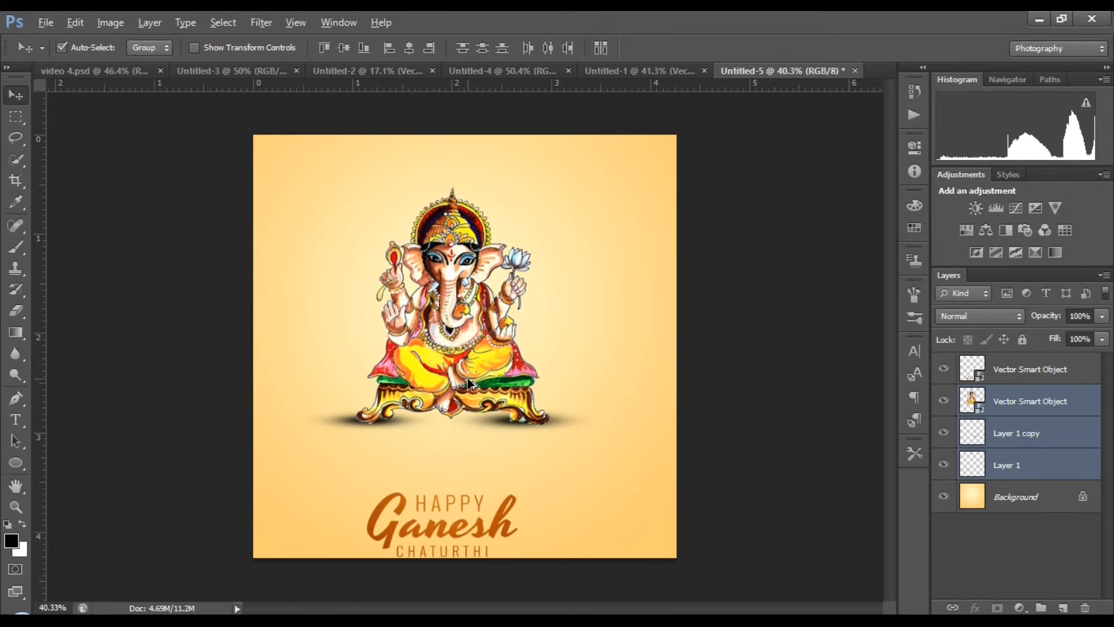
drag(471, 381, 483, 402)
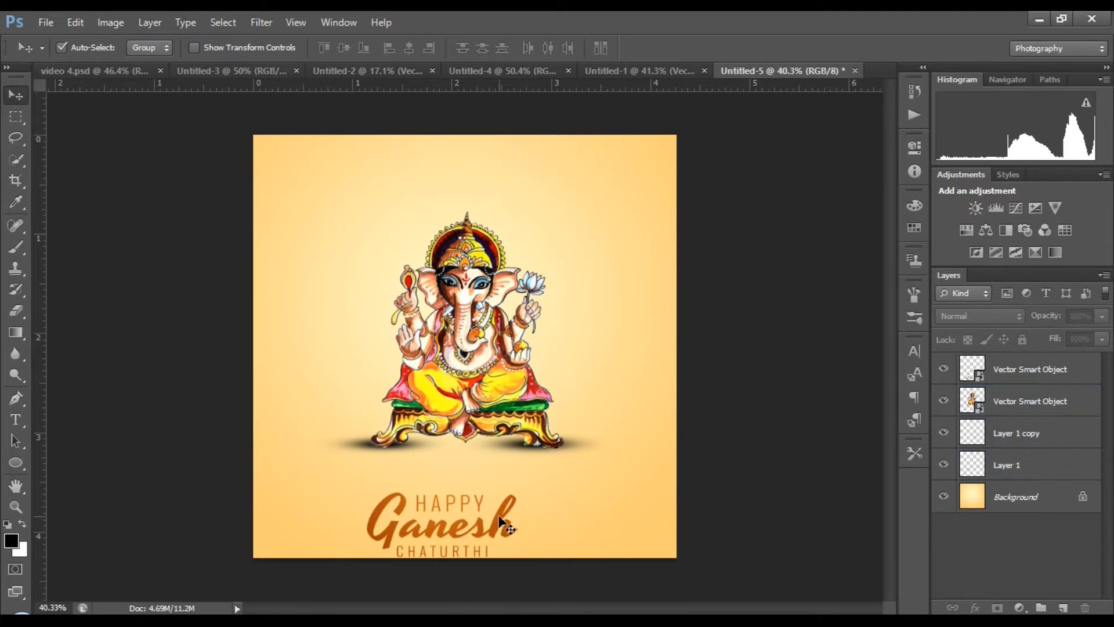
drag(498, 517, 524, 490)
click(805, 456)
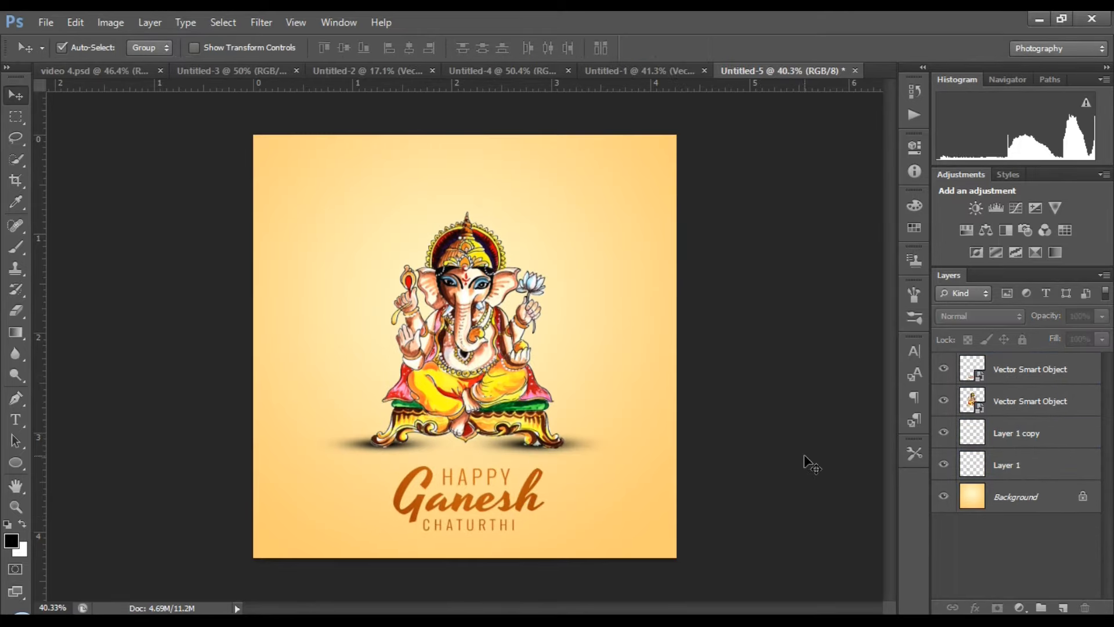
- Bring the graphicdesk logo and its "Graphic Design | Web | Advertisng" tagline from Untitled-4 into the poster's upper-left corner
click(497, 71)
drag(500, 185, 359, 167)
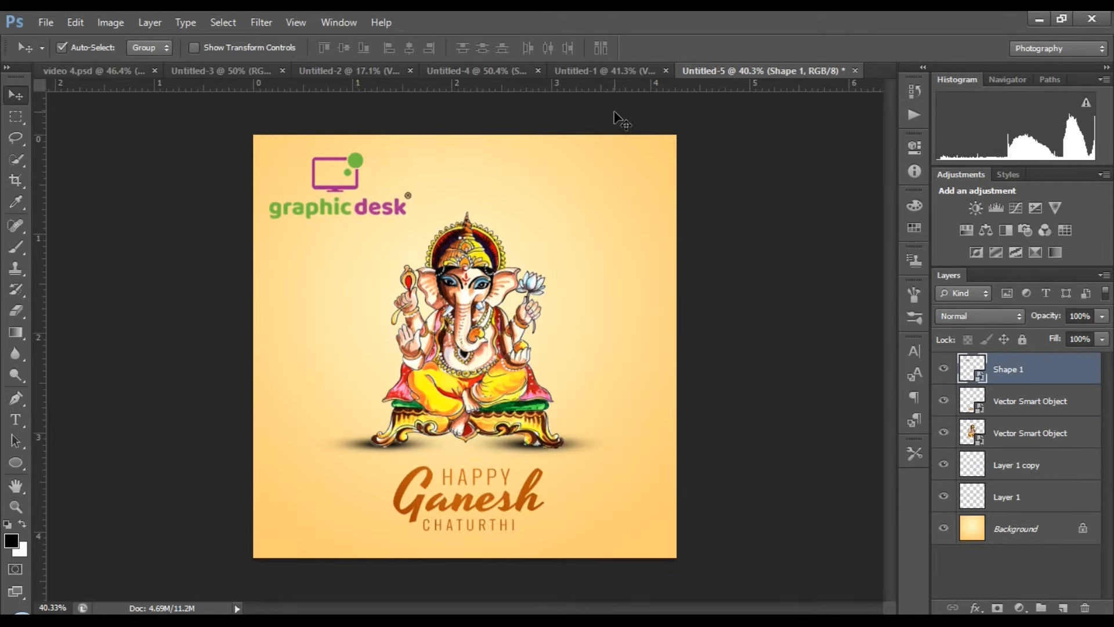
click(401, 71)
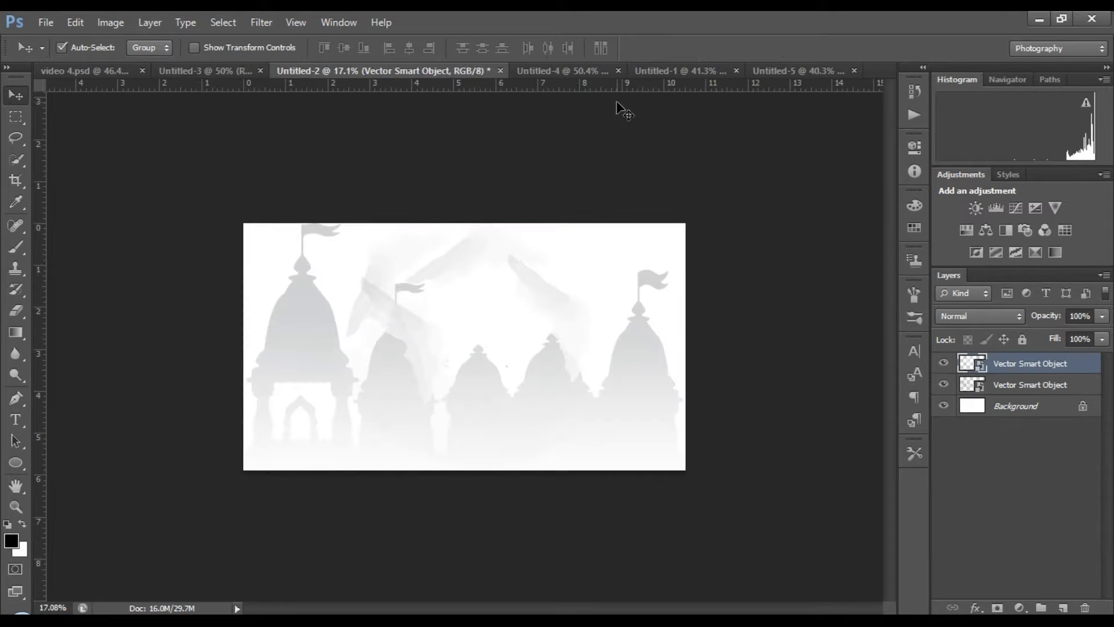
click(594, 74)
drag(426, 297, 422, 235)
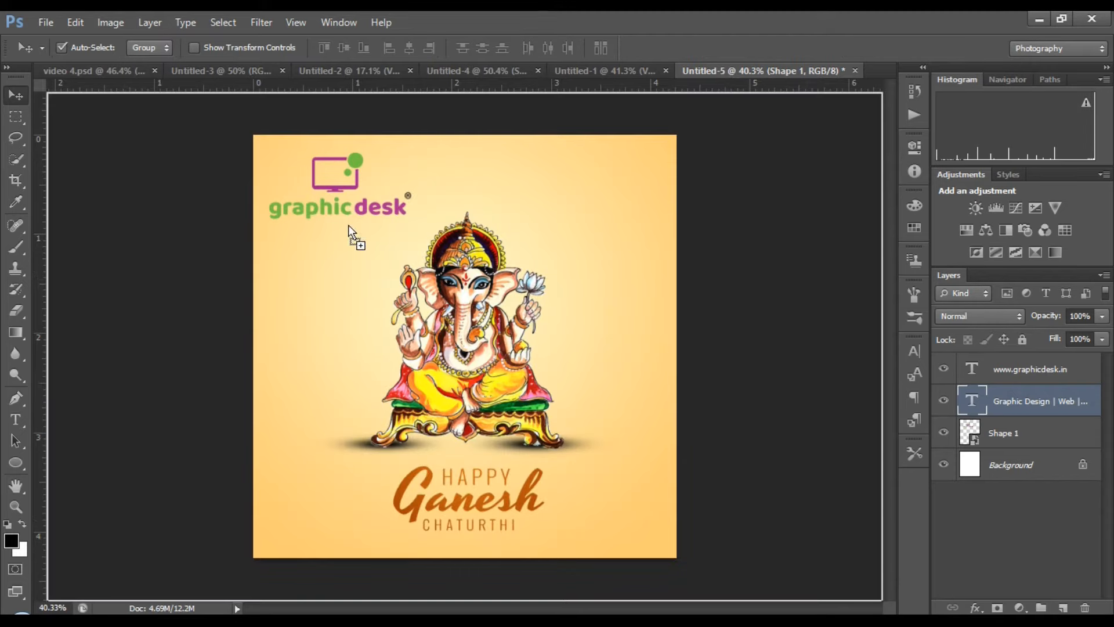
mouse_move(348, 226)
mouse_down()
mouse_move(330, 212)
mouse_move(341, 221)
mouse_up()
- Position the tagline just beneath the graphicdesk logo, lined up with the logo's left edge
scroll(349, 230, up, 3)
shift+click(337, 196)
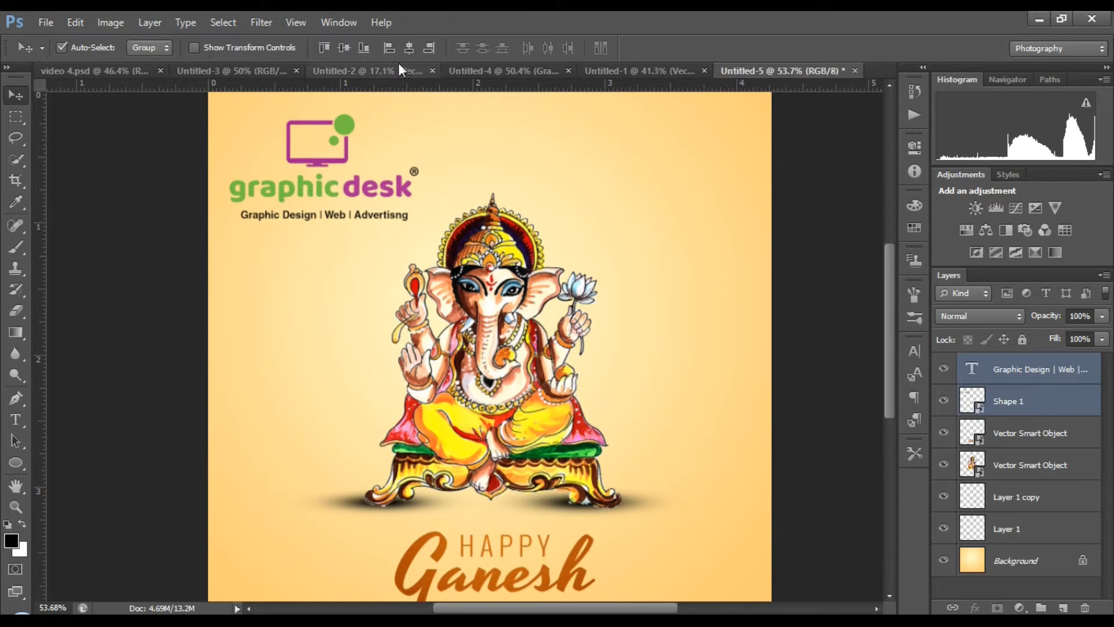
click(113, 214)
drag(369, 220, 352, 225)
scroll(374, 205, down, 1)
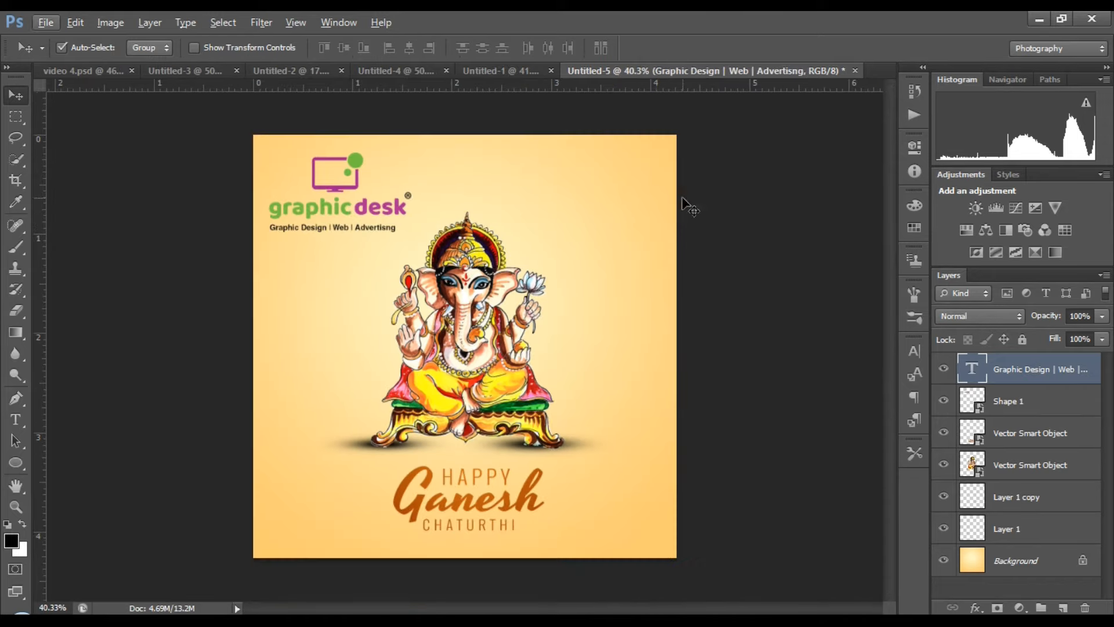
click(376, 71)
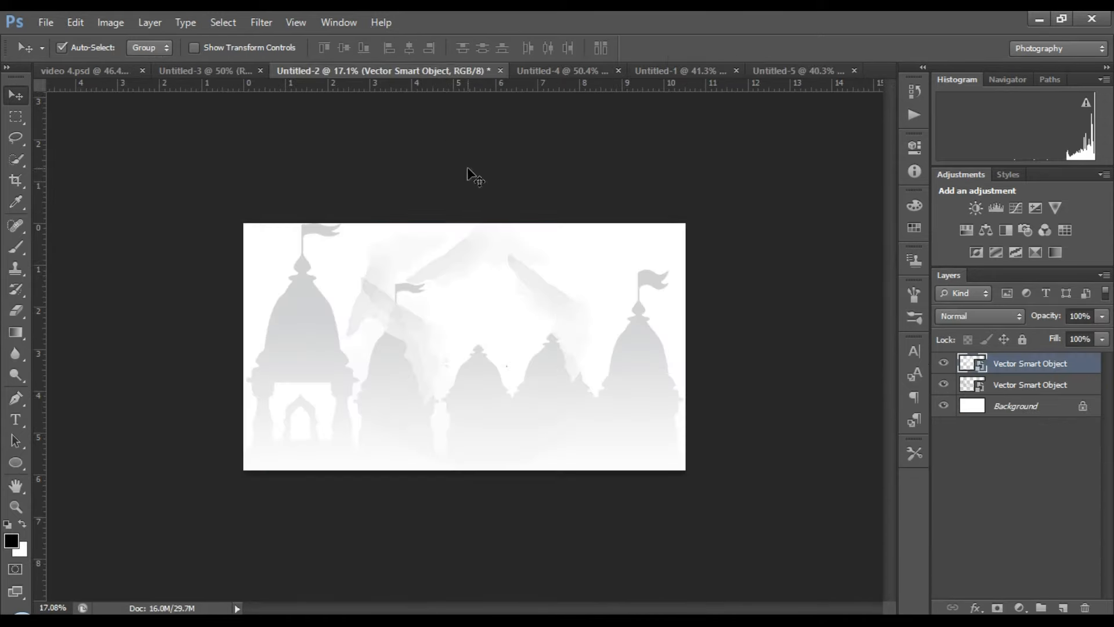
click(534, 71)
drag(480, 336, 735, 151)
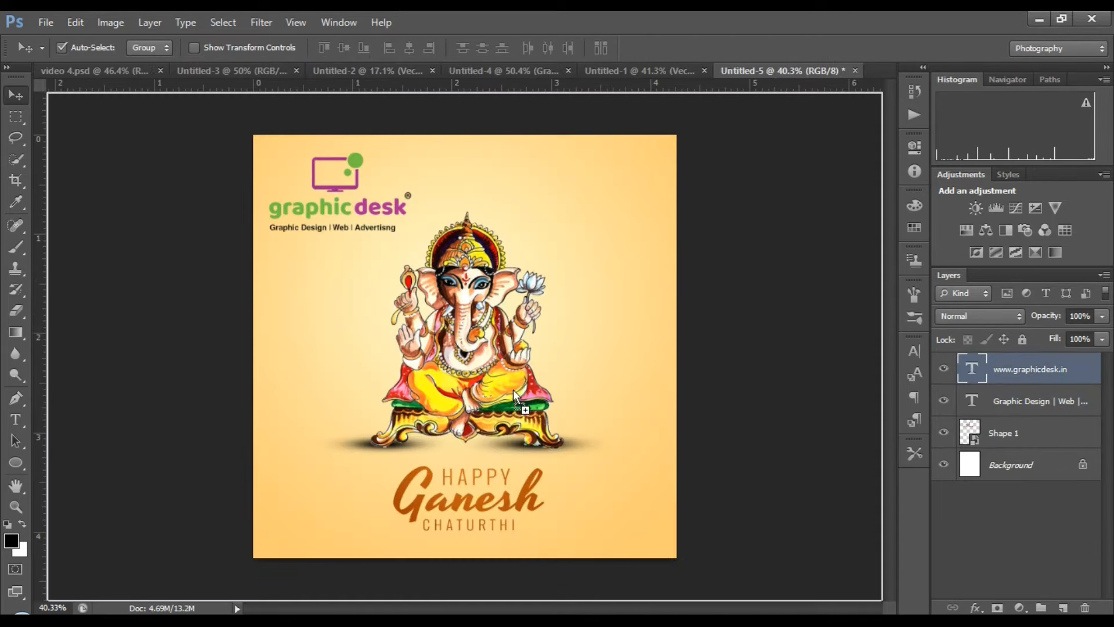
drag(569, 198, 642, 543)
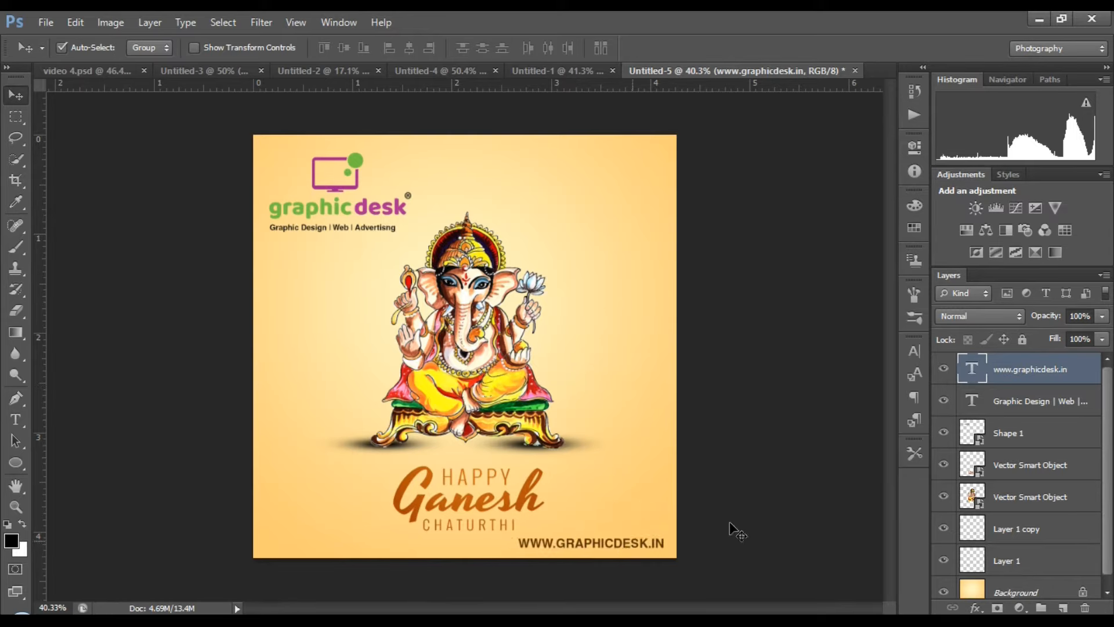
- Recolour the website text with the purple ab2f92 sampled from the word "desk" in the logo
click(914, 350)
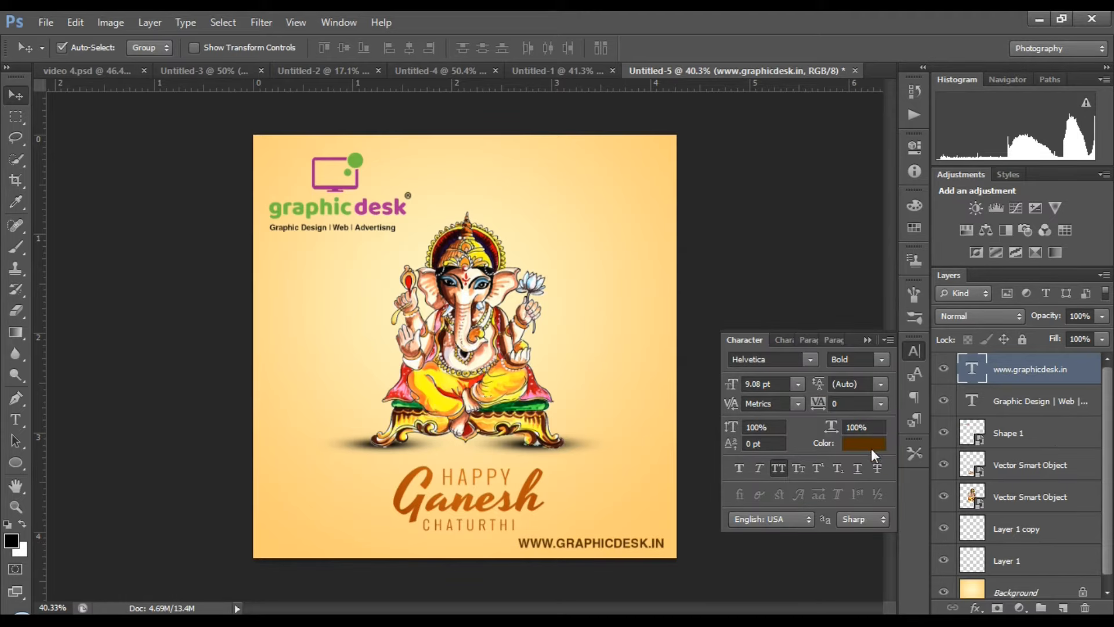
click(871, 447)
click(361, 156)
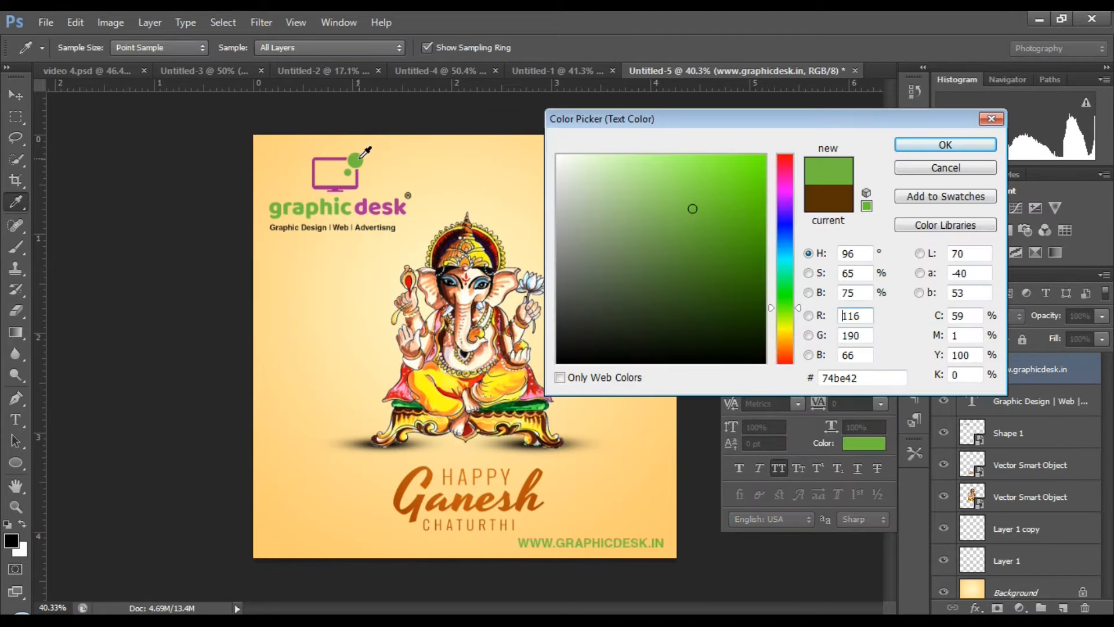
click(368, 205)
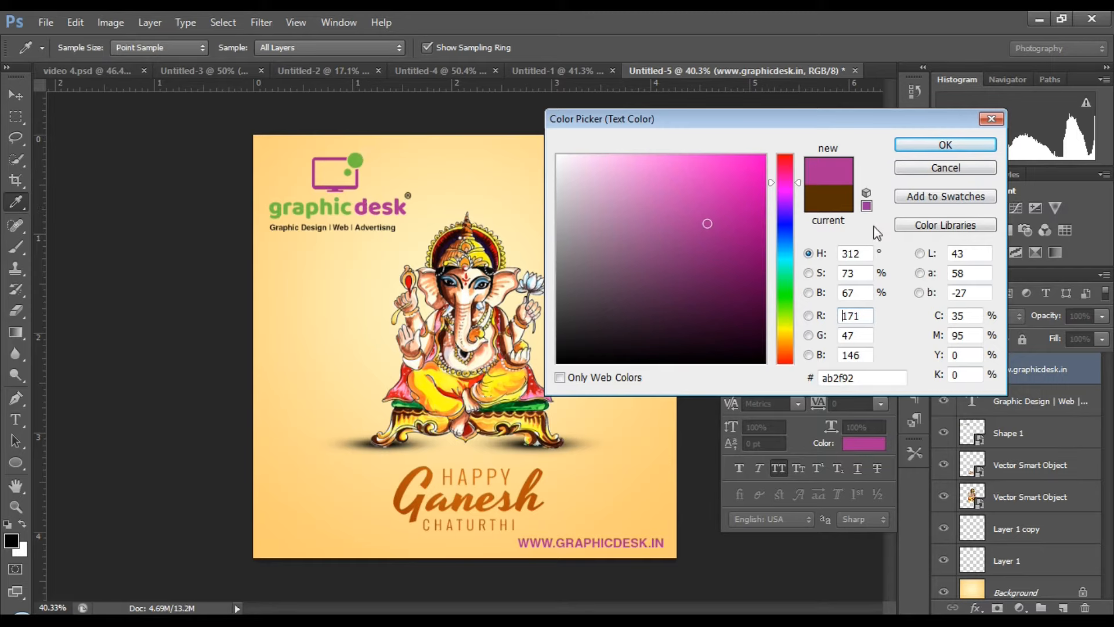
click(941, 147)
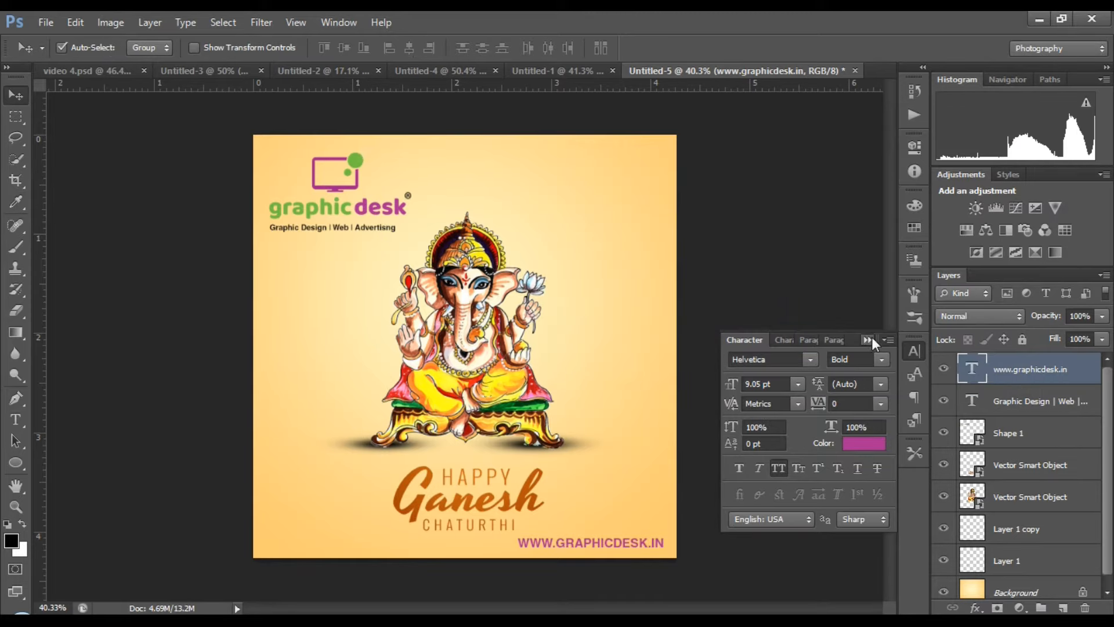
click(870, 338)
- Draw a small filled circle just before the start of the website text with the Ellipse tool
scroll(510, 586, up, 3)
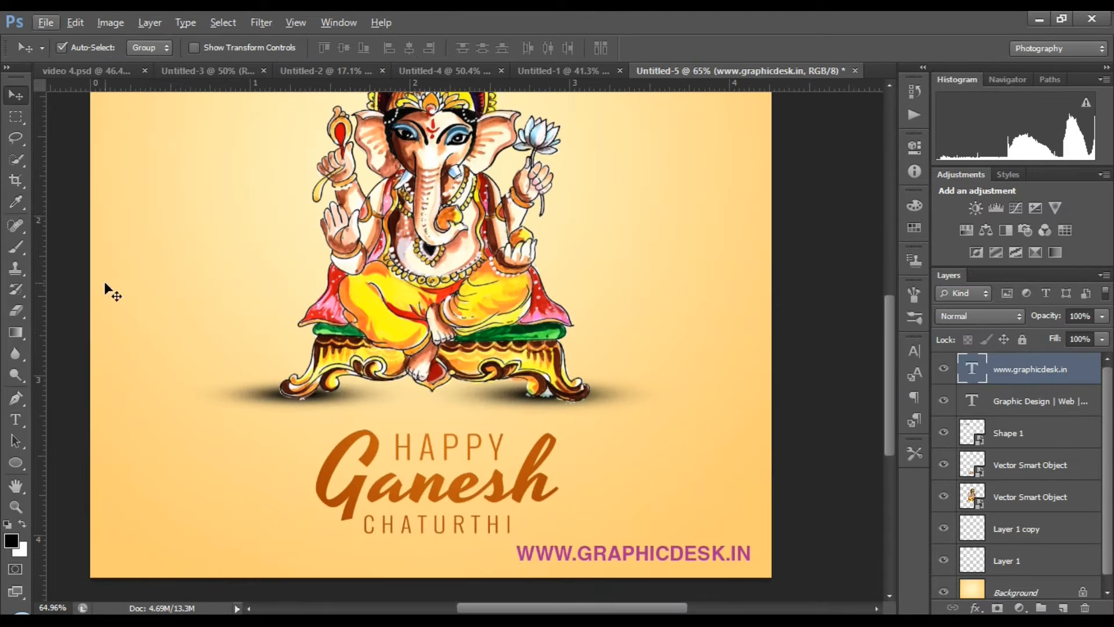
click(13, 464)
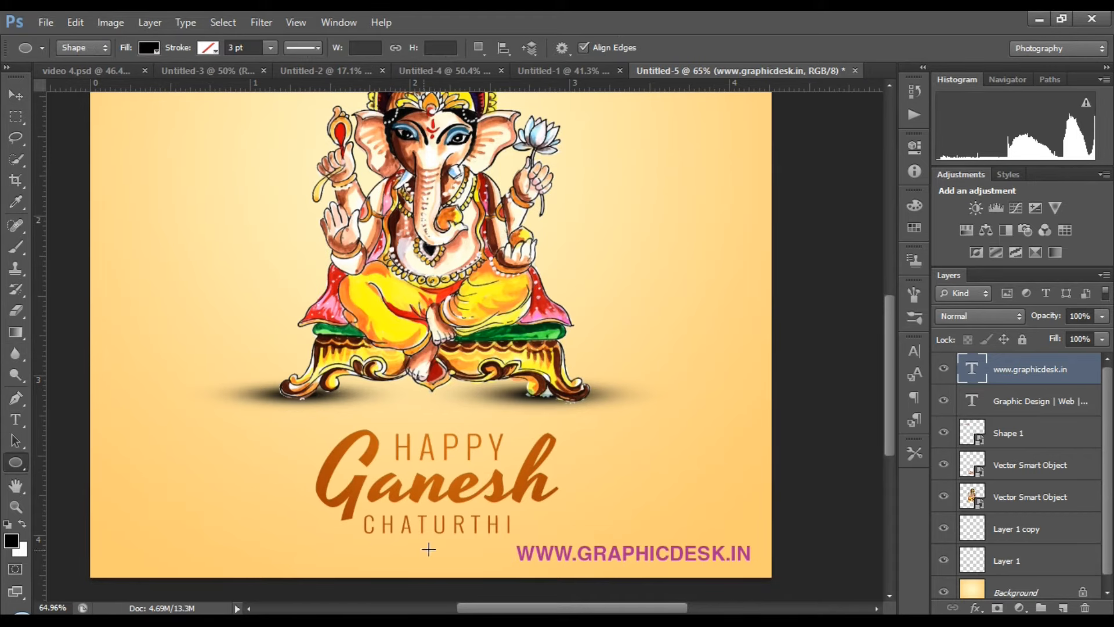
scroll(520, 551, up, 1)
drag(490, 548, 508, 566)
click(17, 96)
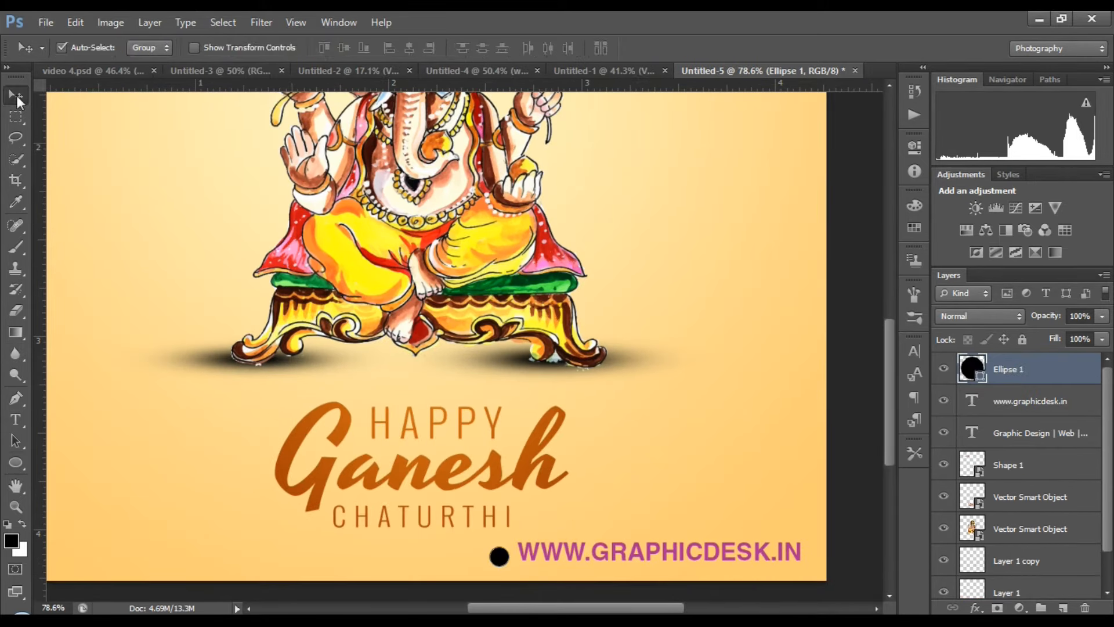
- Fill the small circle with the purple sampled from the website text
double_click(973, 369)
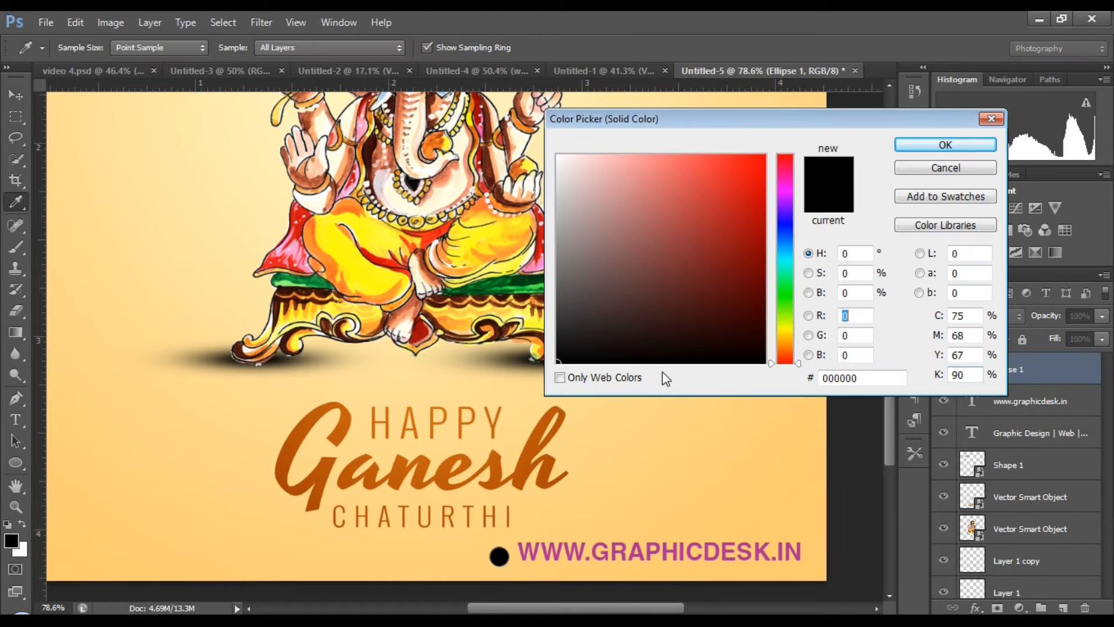
click(576, 551)
click(927, 151)
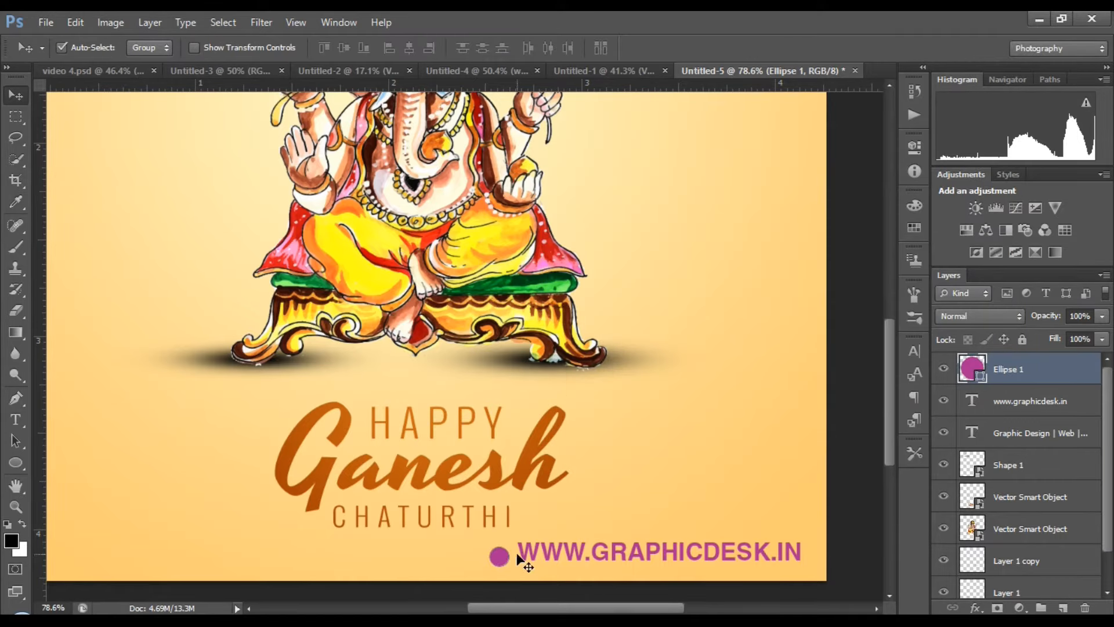
- Align the circle and website text on their vertical centres and move both slightly closer to the poster's lower-right corner
shift+click(531, 550)
click(342, 52)
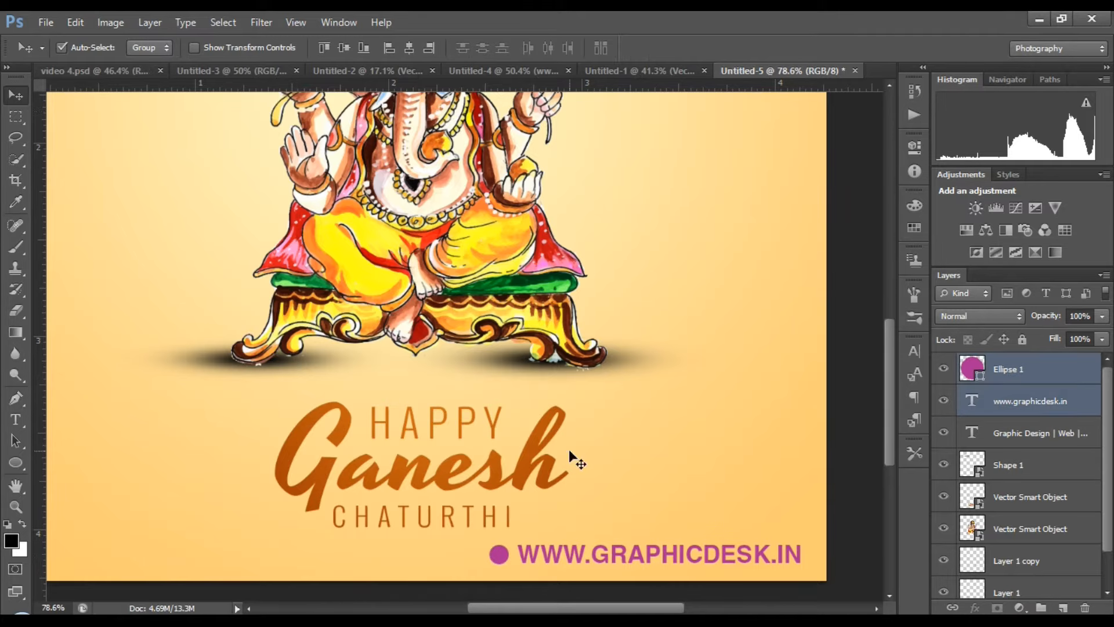
drag(676, 563, 683, 568)
scroll(604, 479, down, 3)
scroll(603, 479, down, 1)
click(752, 427)
key(ctrl+s)
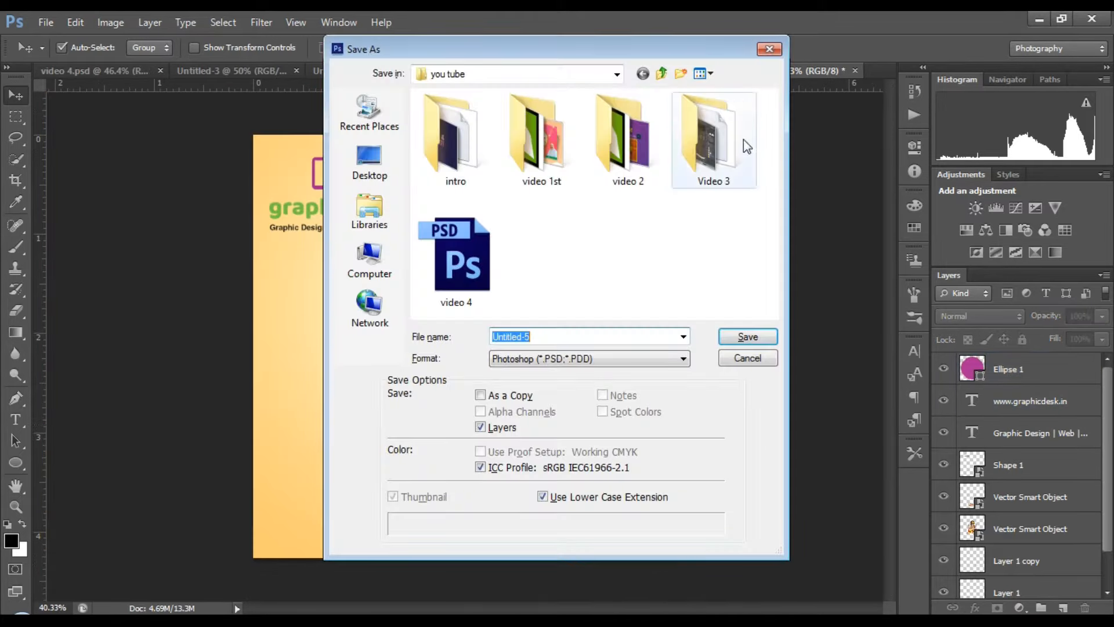
click(769, 50)
key(alt)
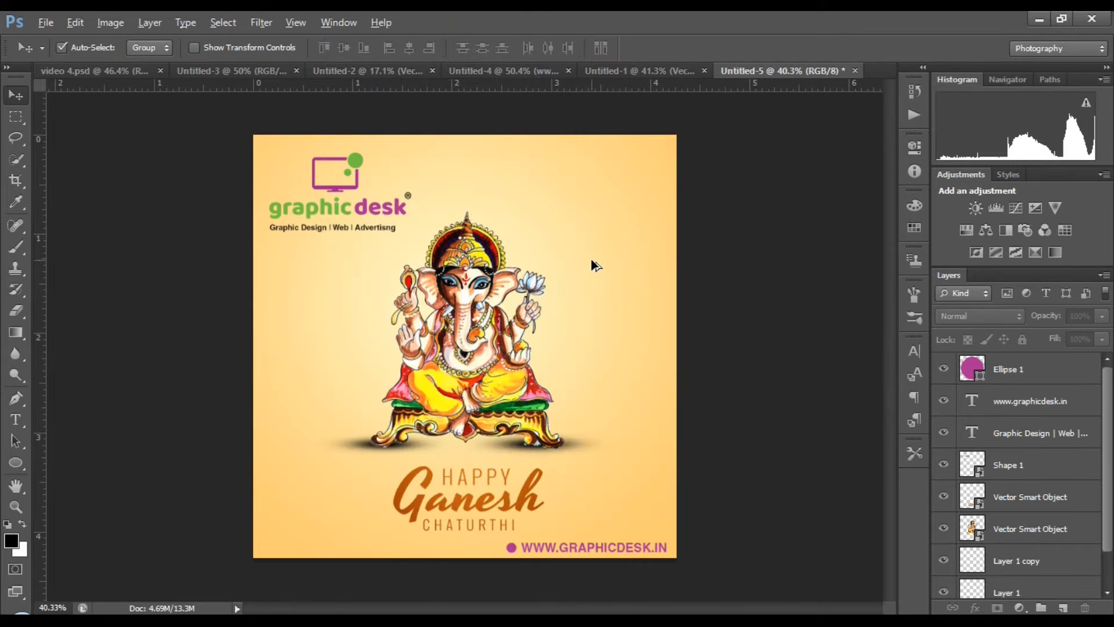
- Bring the two golden hanging bells from Untitled-3 into the poster
click(260, 70)
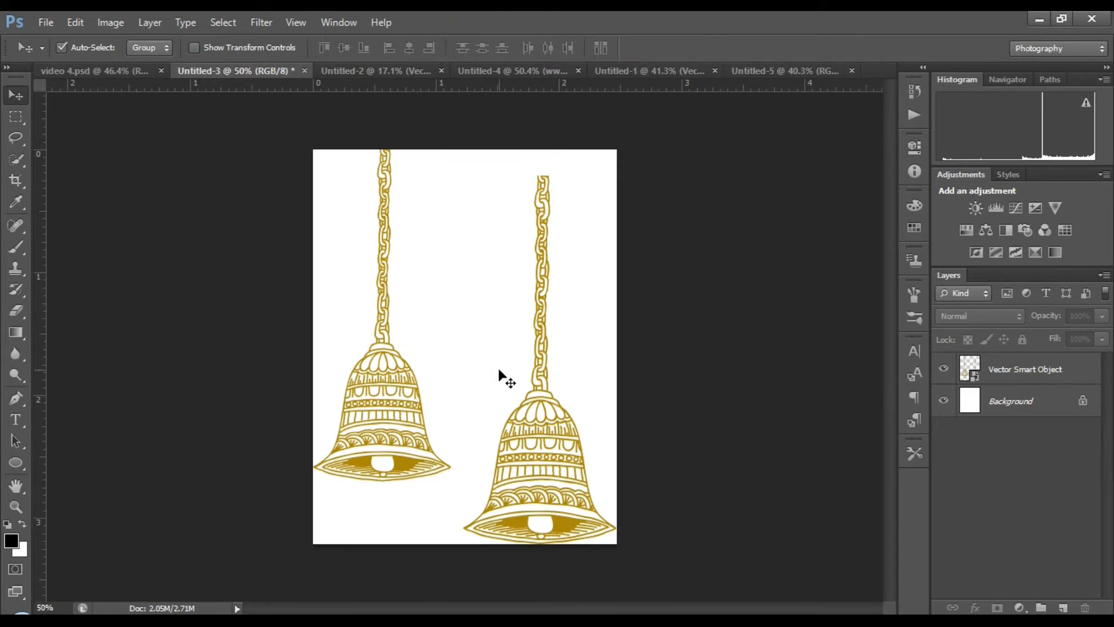
click(539, 436)
drag(562, 528, 573, 433)
- Scale the bells to about 44% and hang them from the poster's top edge near the right corner
key(ctrl+t)
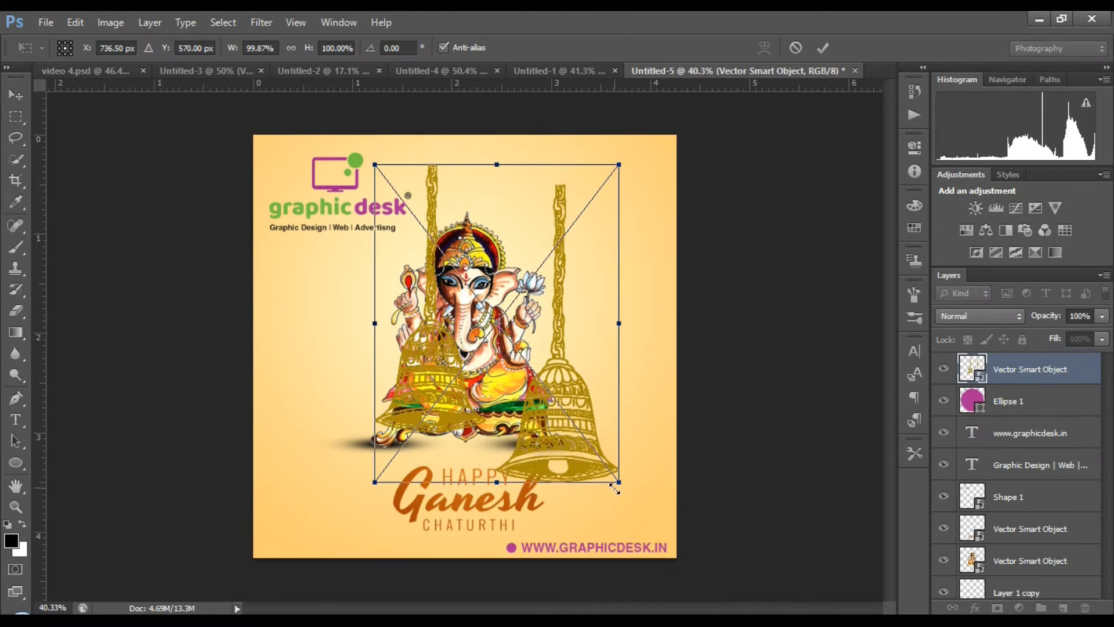
drag(615, 489, 638, 228)
drag(627, 226, 648, 255)
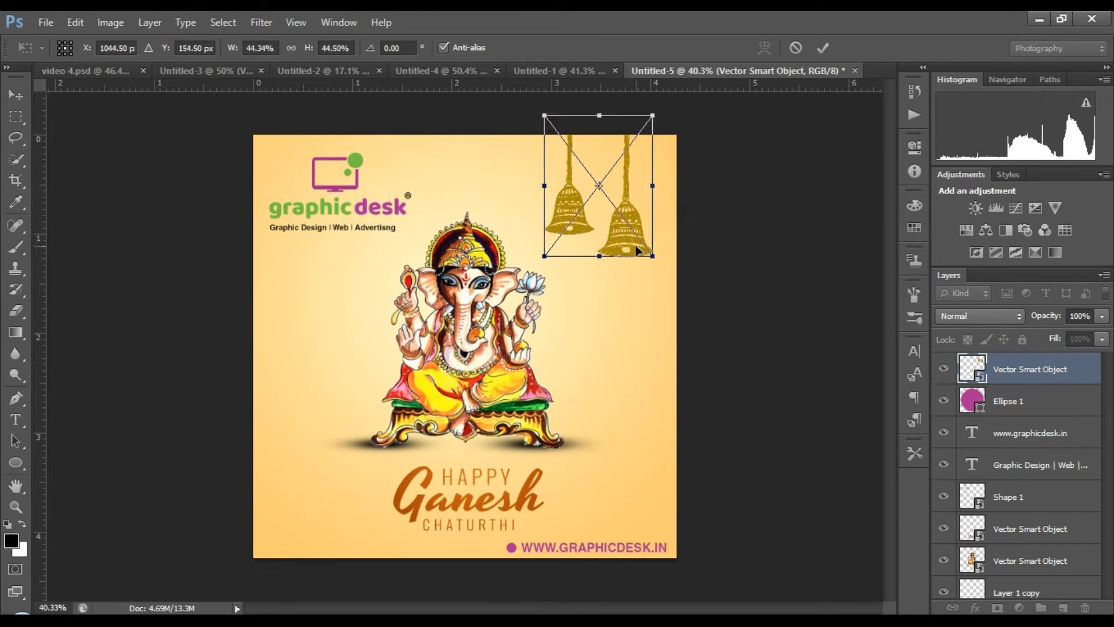
key(Return)
click(654, 260)
scroll(691, 261, down, 1)
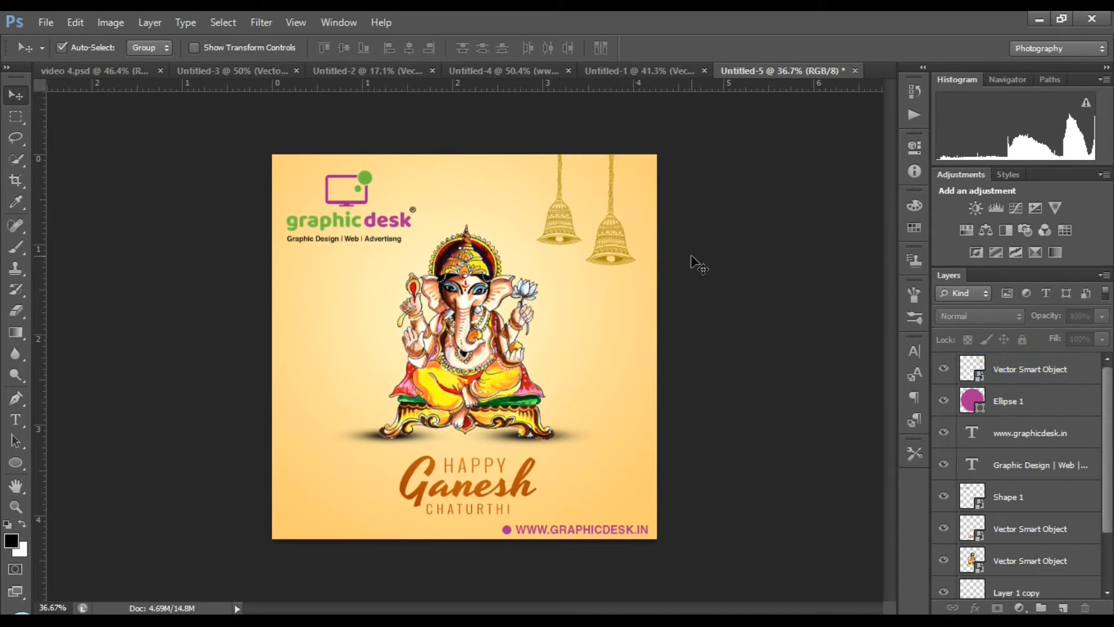
- Bring the watercolour texture from Untitled-2 into the poster, scale it to 15.18%, and centre it over the Ganesh illustration
click(328, 72)
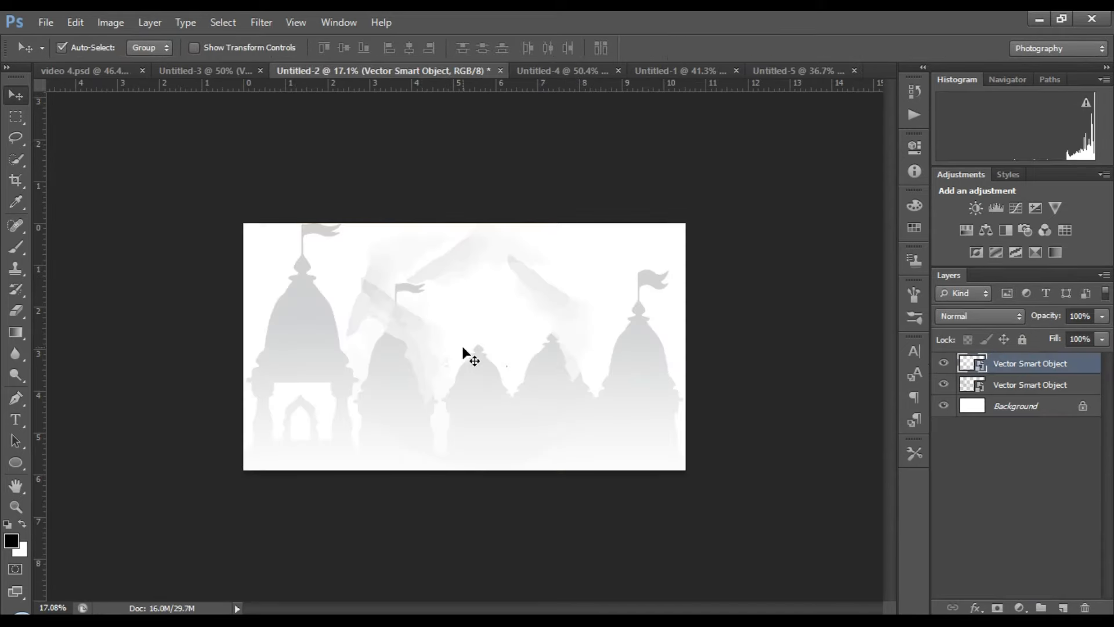
drag(464, 349, 462, 380)
key(ctrl+t)
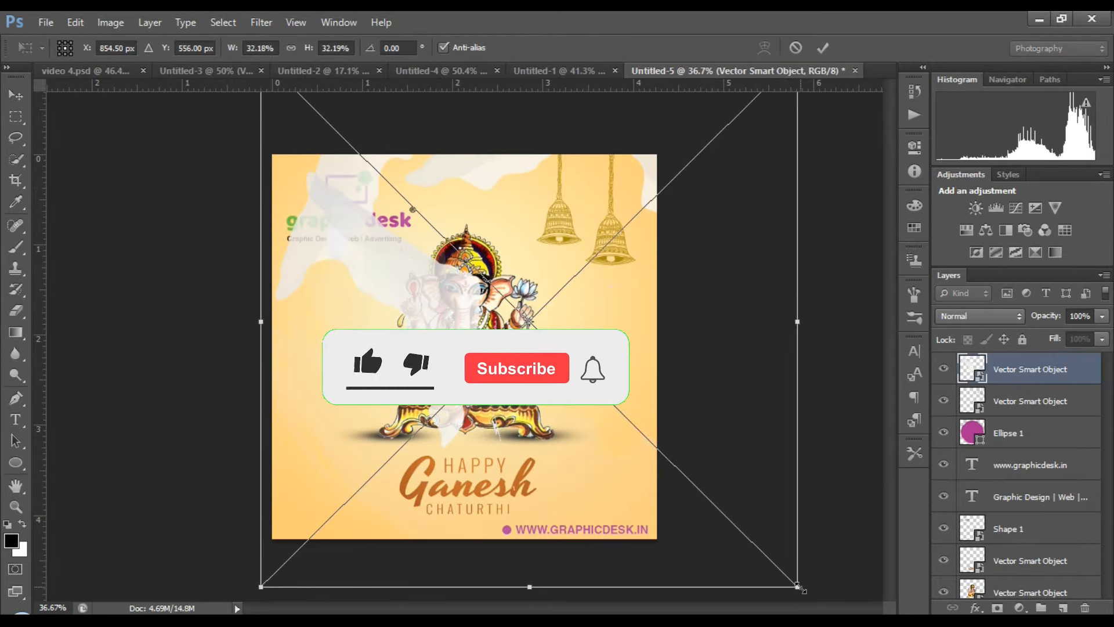
drag(798, 588, 655, 464)
drag(644, 307, 573, 298)
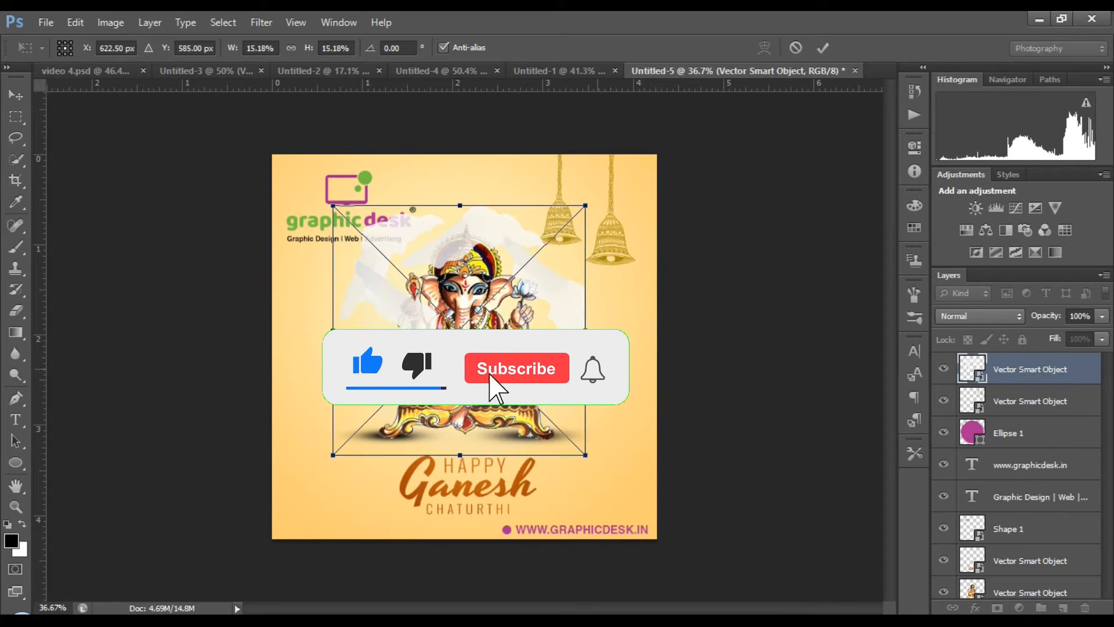
key(Return)
- Set the watercolour texture layer to Multiply blending with 86% opacity and 52% fill
click(980, 315)
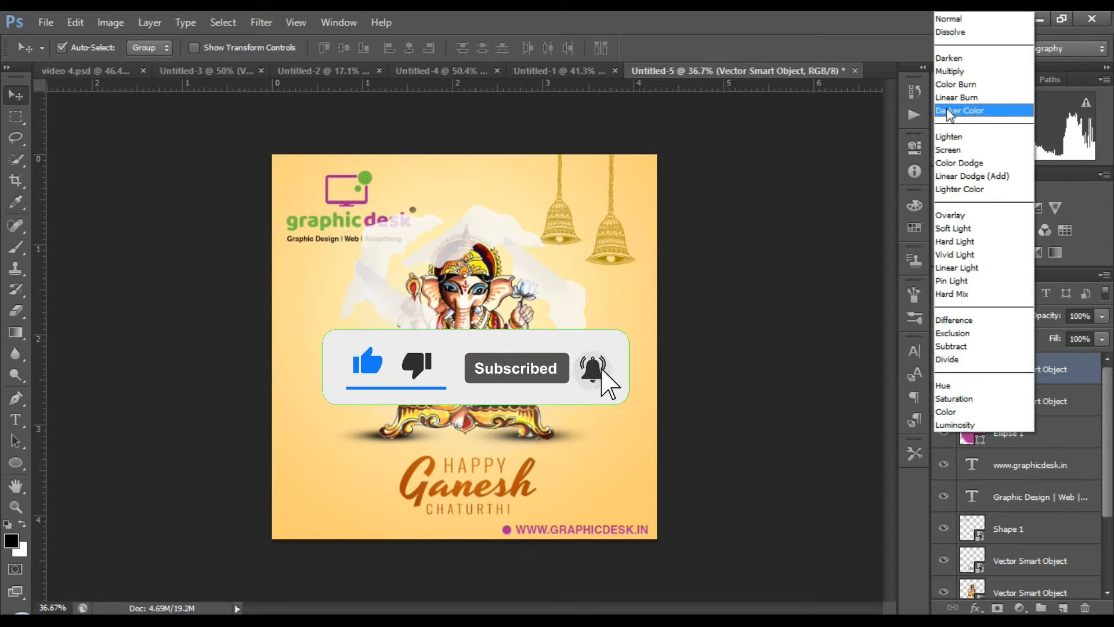
click(952, 71)
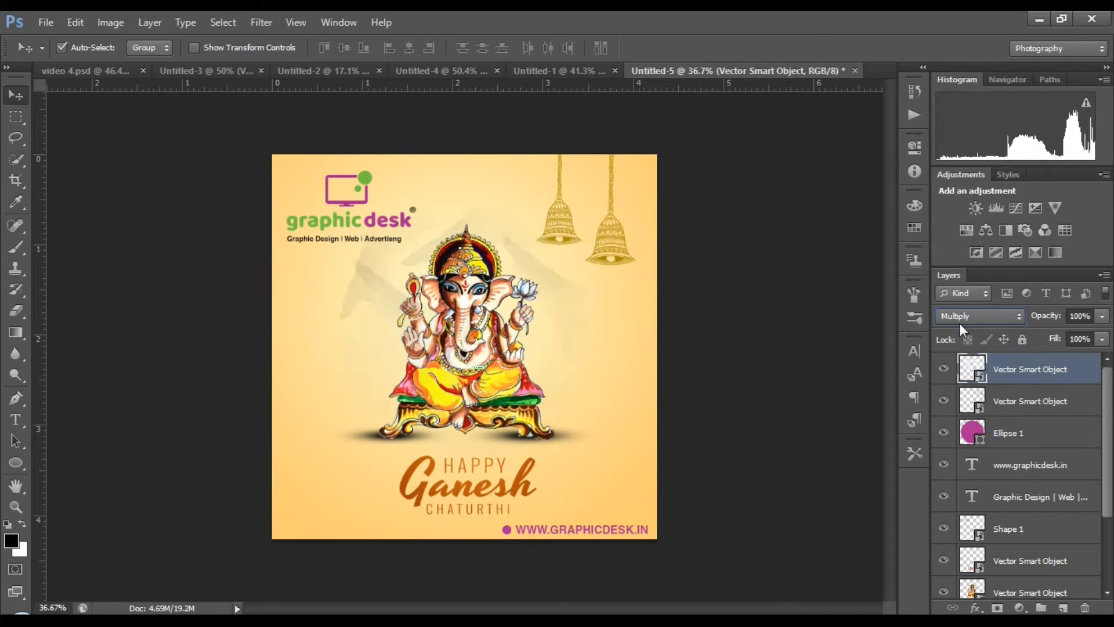
click(1101, 316)
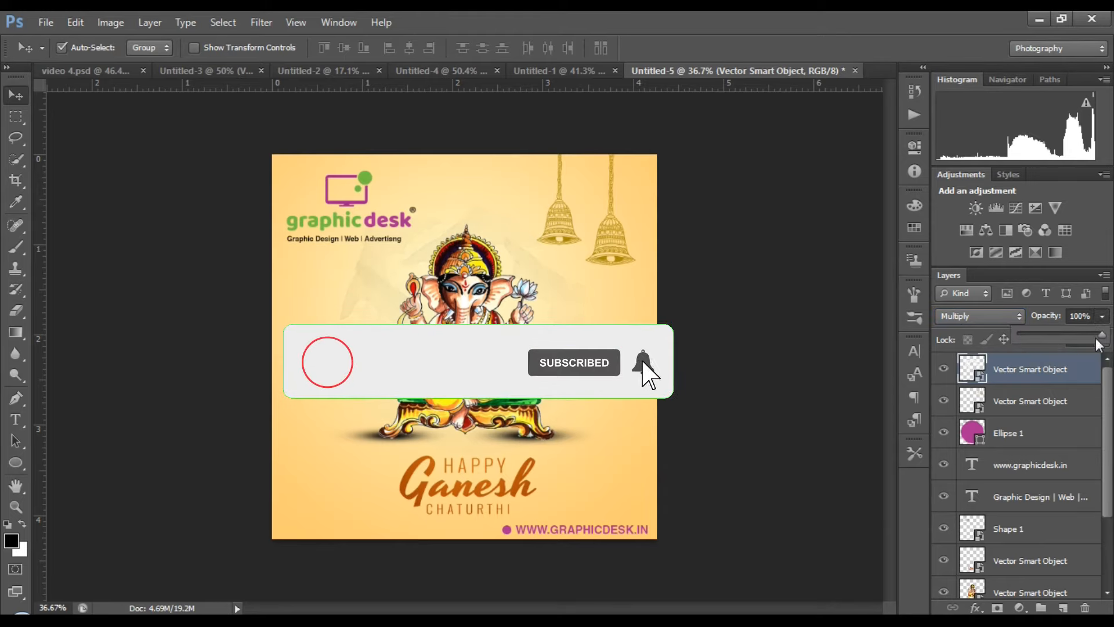
mouse_move(1101, 334)
mouse_down()
mouse_move(1081, 336)
mouse_move(1091, 335)
mouse_up()
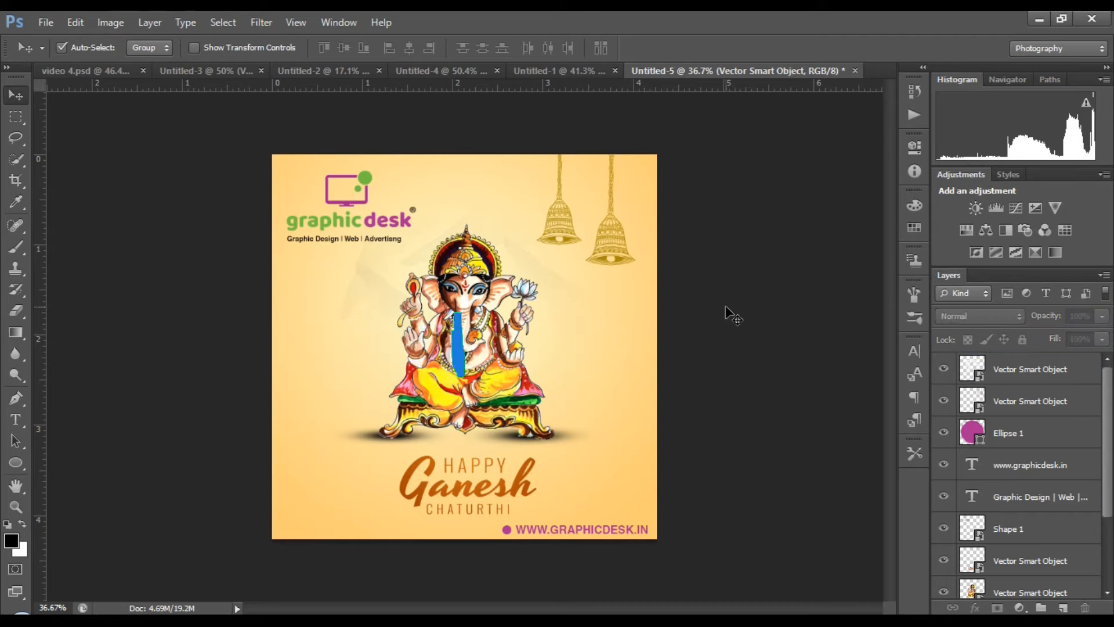
- Enlarge the watercolour texture behind the Ganesh illustration to 16.80%, keeping it centred
key(ctrl+t)
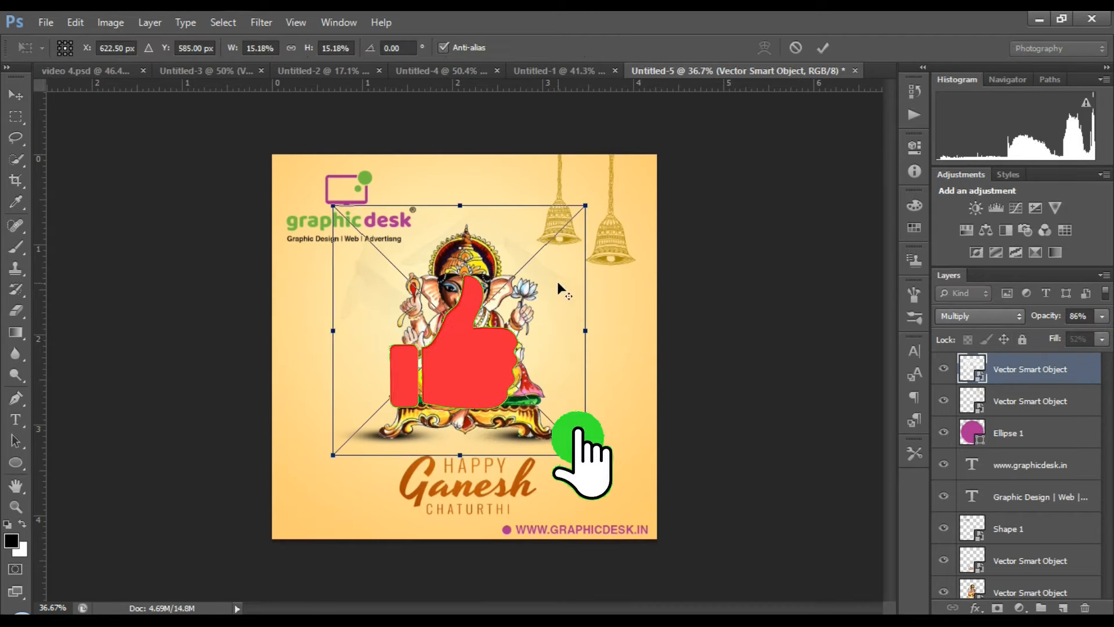
drag(585, 455, 598, 469)
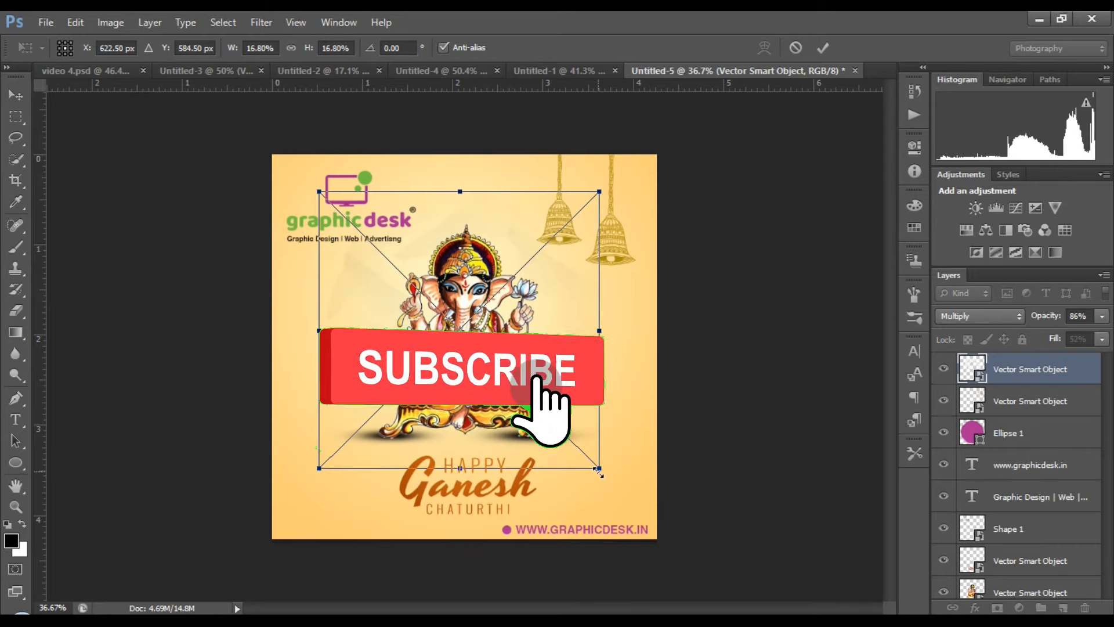
key(Return)
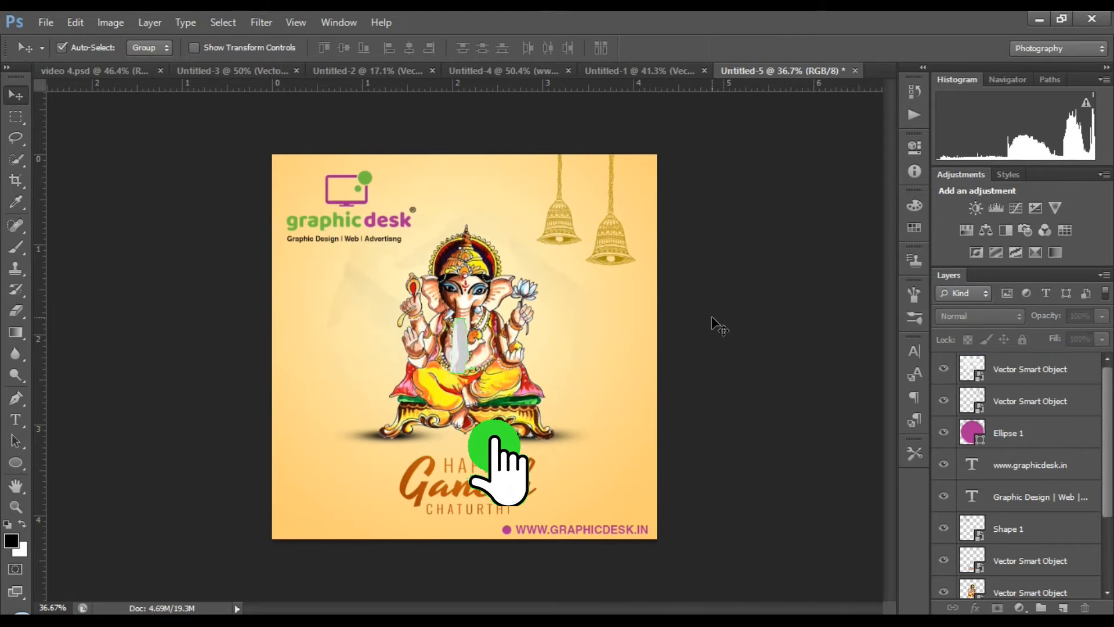
- Bring the temple skyline silhouette from Untitled-2 into the poster, scale it to about 39.5%, and centre it across the poster's width
click(342, 72)
drag(346, 318, 538, 418)
key(ctrl+t)
key(ctrl+minus)
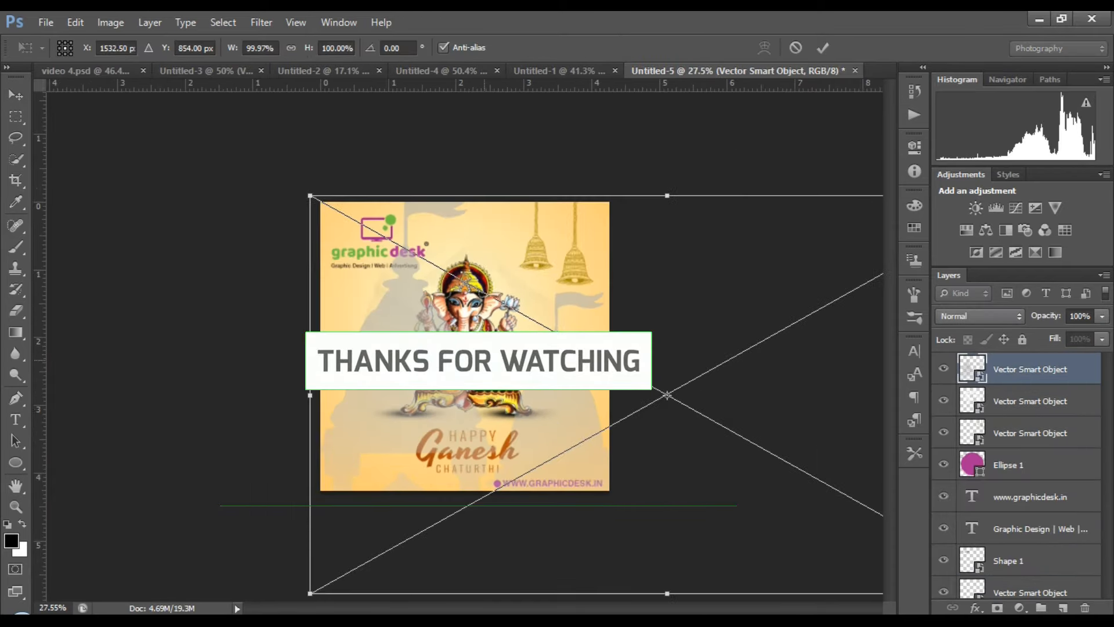
drag(310, 196, 500, 302)
drag(543, 394, 356, 377)
scroll(573, 429, up, 1)
drag(661, 479, 589, 389)
scroll(571, 392, up, 1)
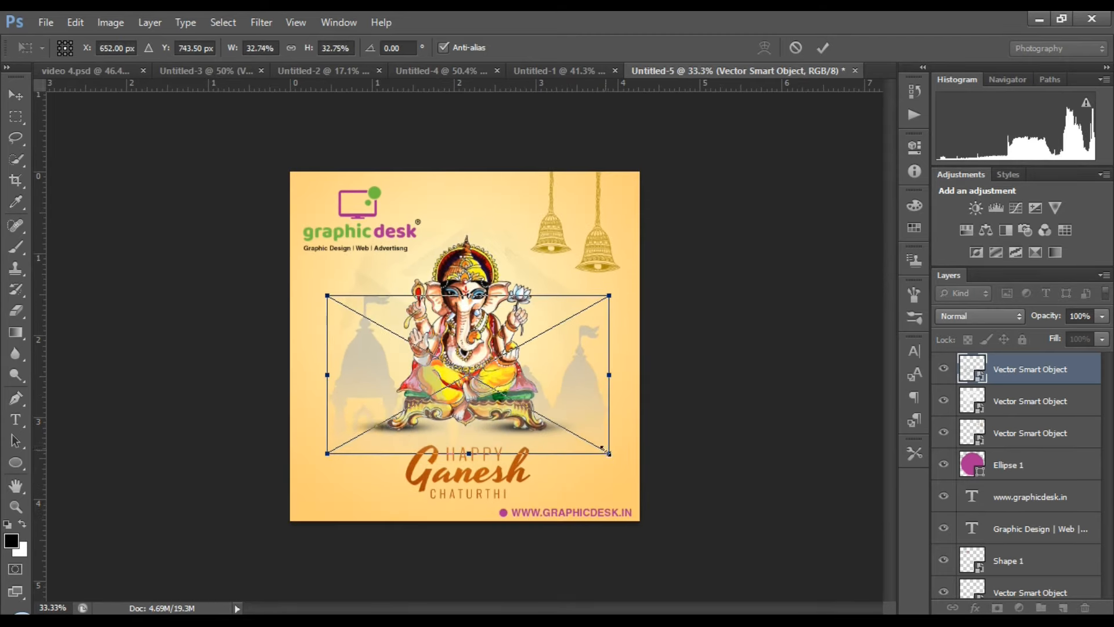
drag(604, 450, 638, 469)
scroll(594, 386, up, 4)
drag(598, 392, 601, 387)
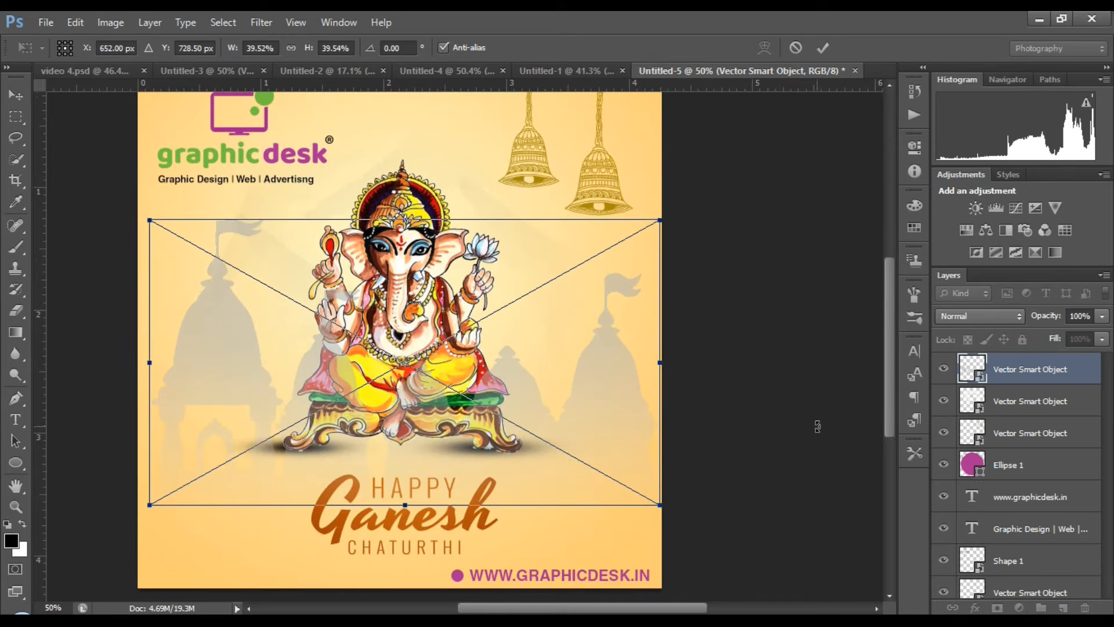
key(Return)
- Move the temple silhouette and watercolour texture layers down the stack until they sit behind the Ganesh illustration and its shadow
shift+click(1008, 411)
click(1012, 370)
shift+click(1019, 401)
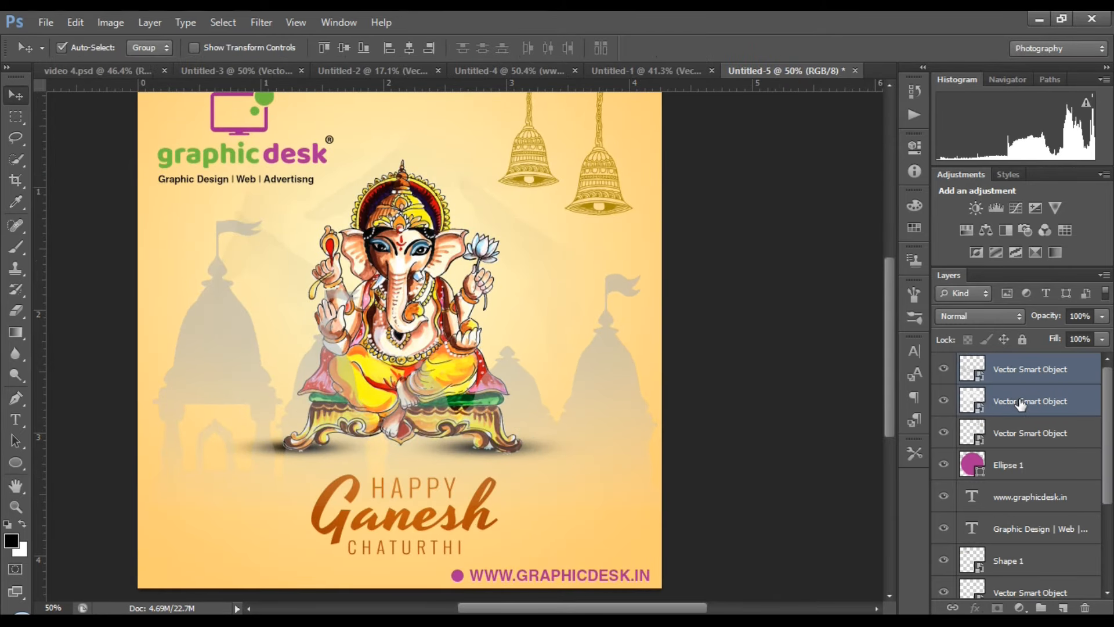
key(ctrl+bracketleft)
key(ctrl+bracketleft)
key(ctrl+bracketleft)
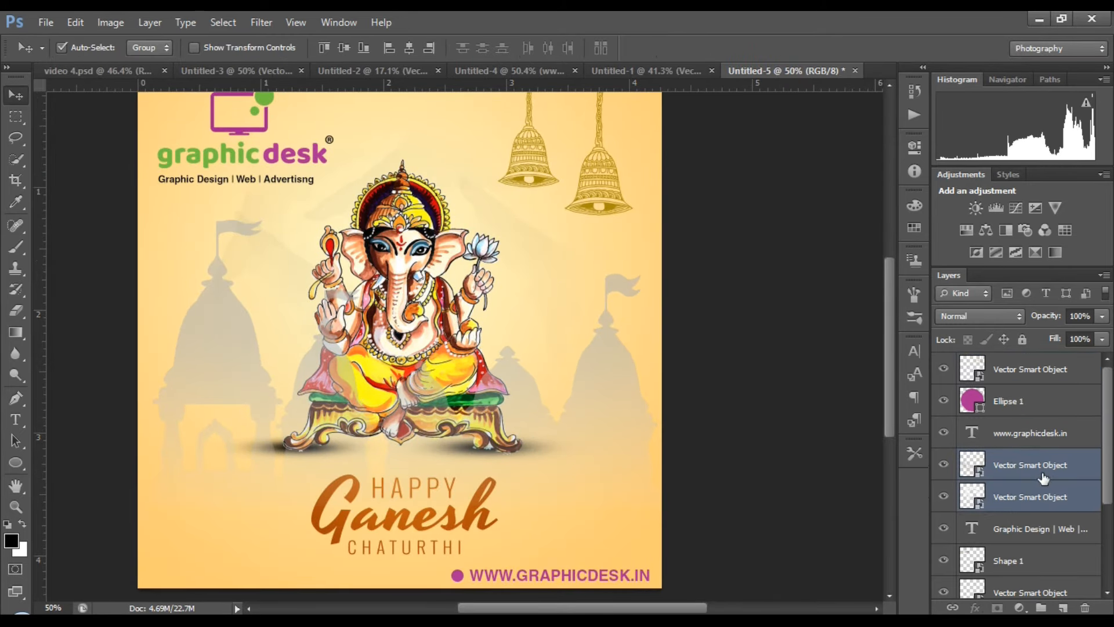
scroll(1042, 479, down, 1)
key(ctrl+bracketleft)
key(ctrl+bracketleft)
key(ctrl+bracketleft)
key(ctrl+bracketleft)
key(ctrl+bracketleft)
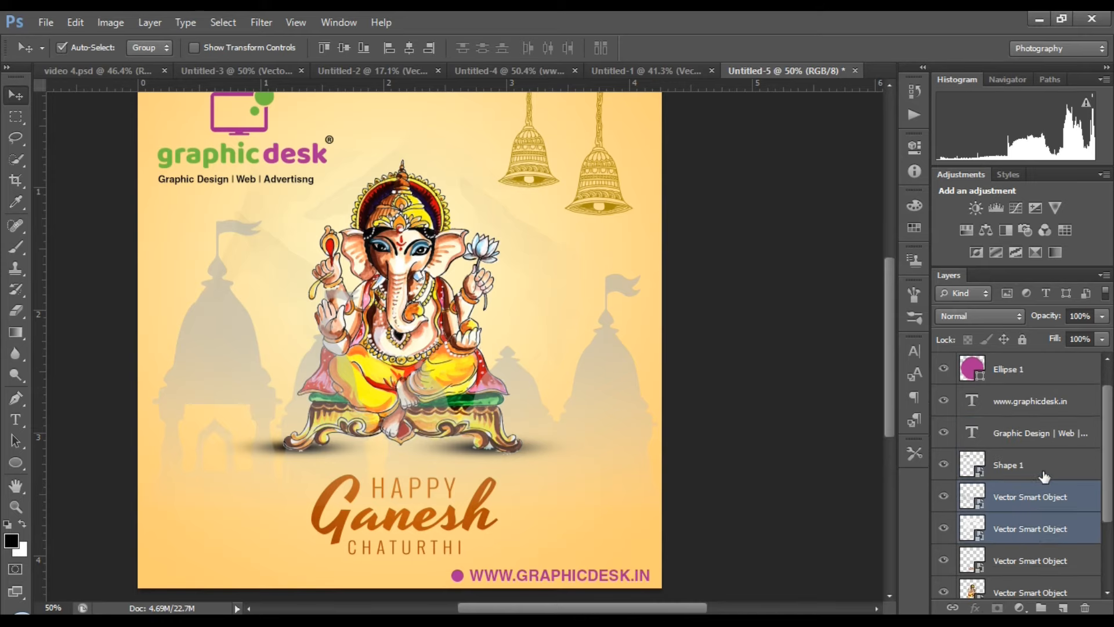
key(ctrl+0)
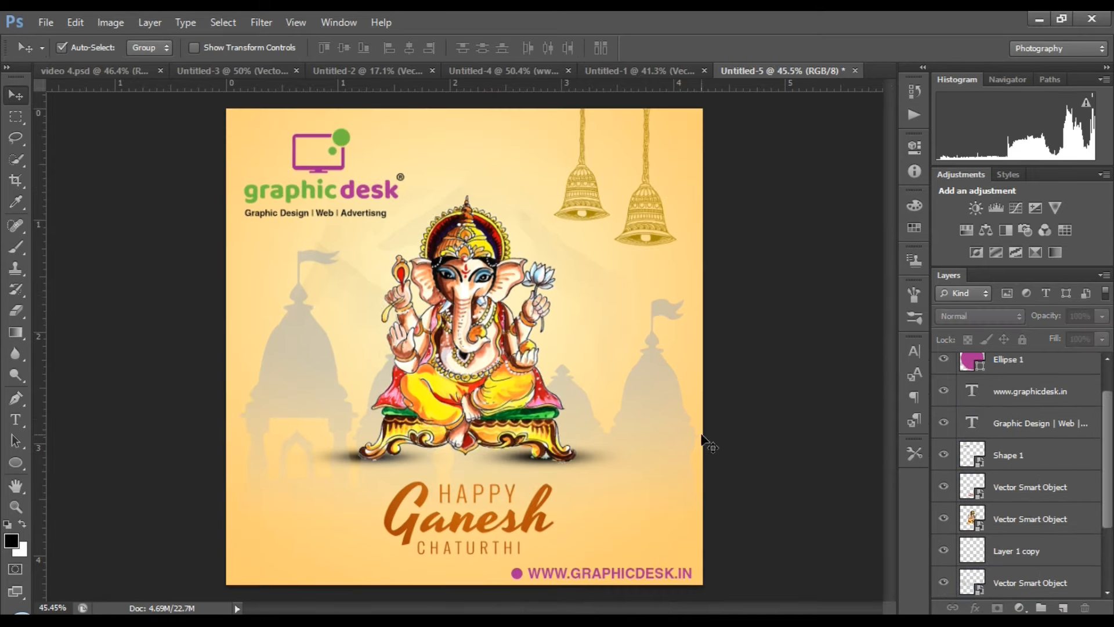
- Apply a golden-tan Color Overlay to the temple silhouette layer, with Normal blending at 100% opacity
mouse_move(674, 435)
mouse_down()
mouse_move(675, 405)
mouse_move(686, 433)
mouse_up()
scroll(1086, 506, down, 1)
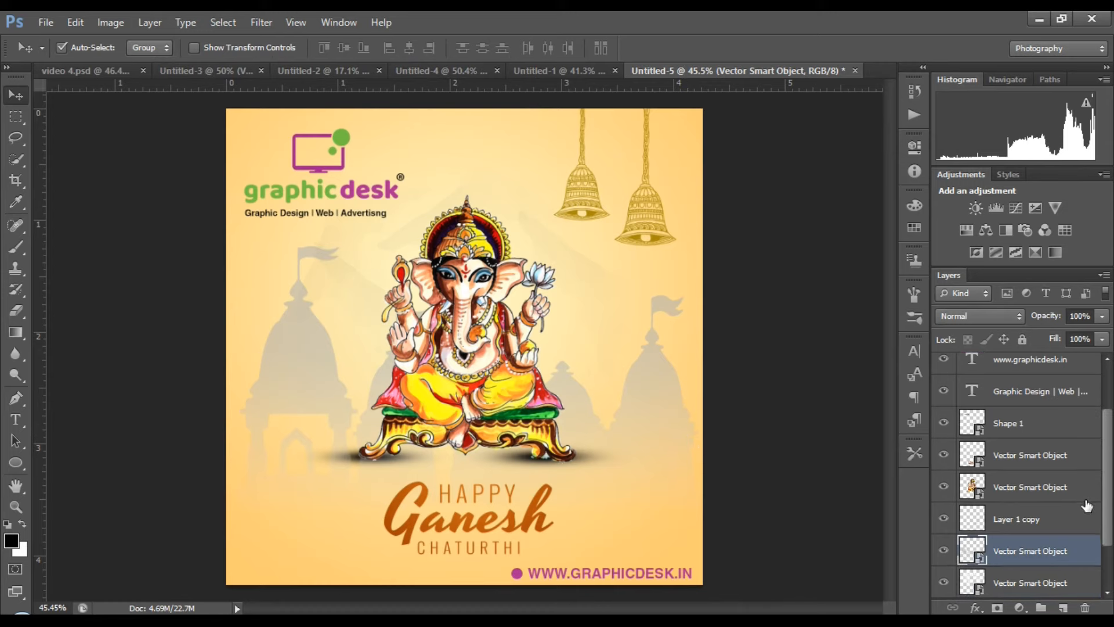
double_click(1017, 568)
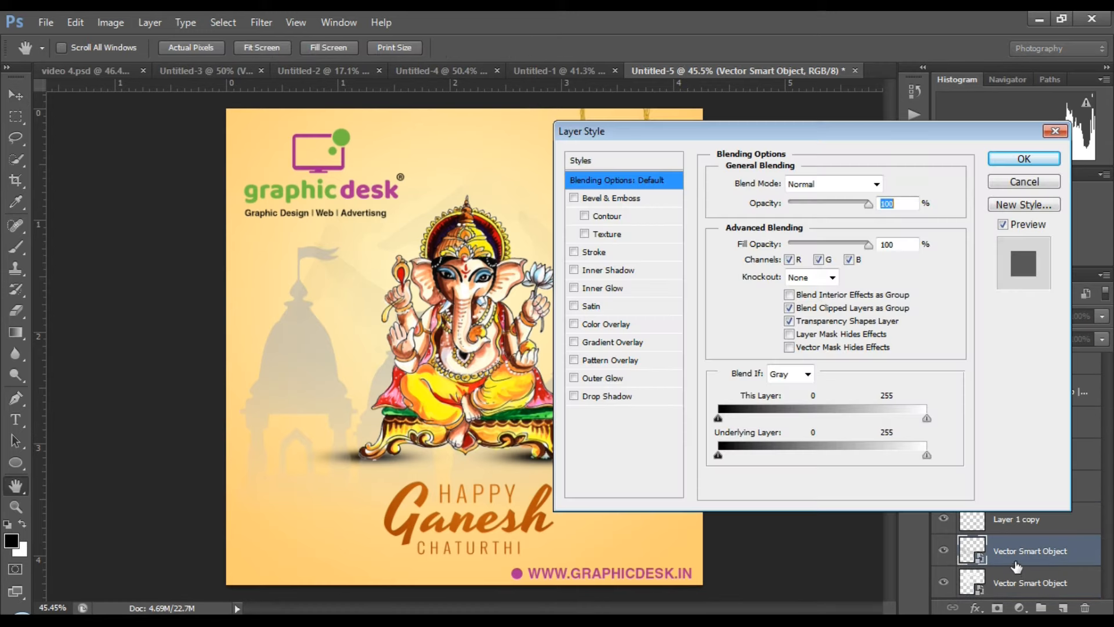
click(620, 324)
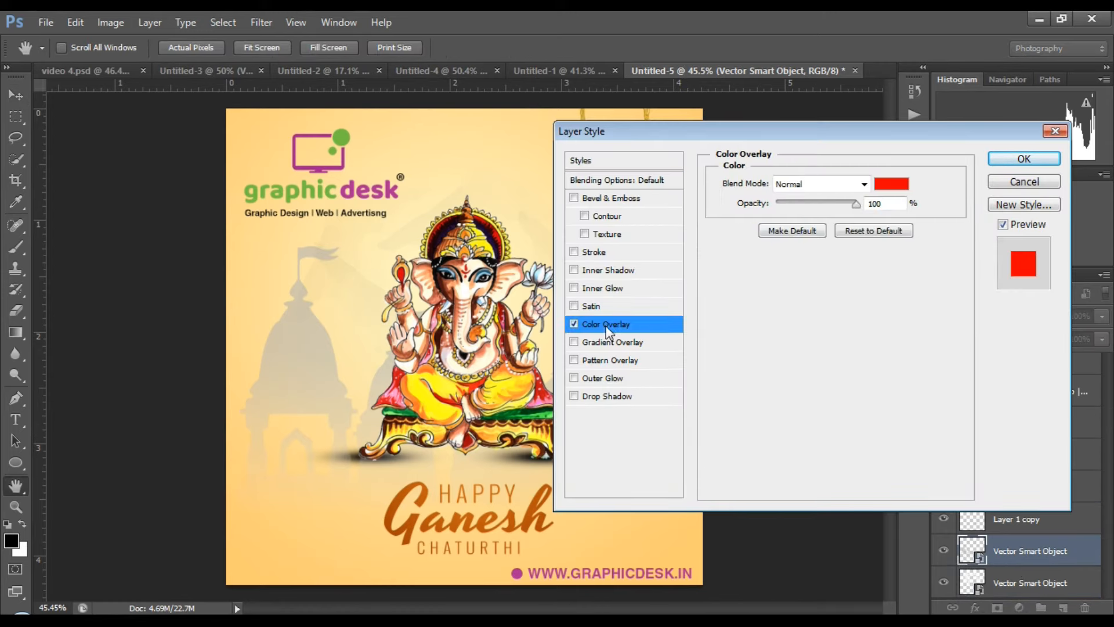
click(880, 187)
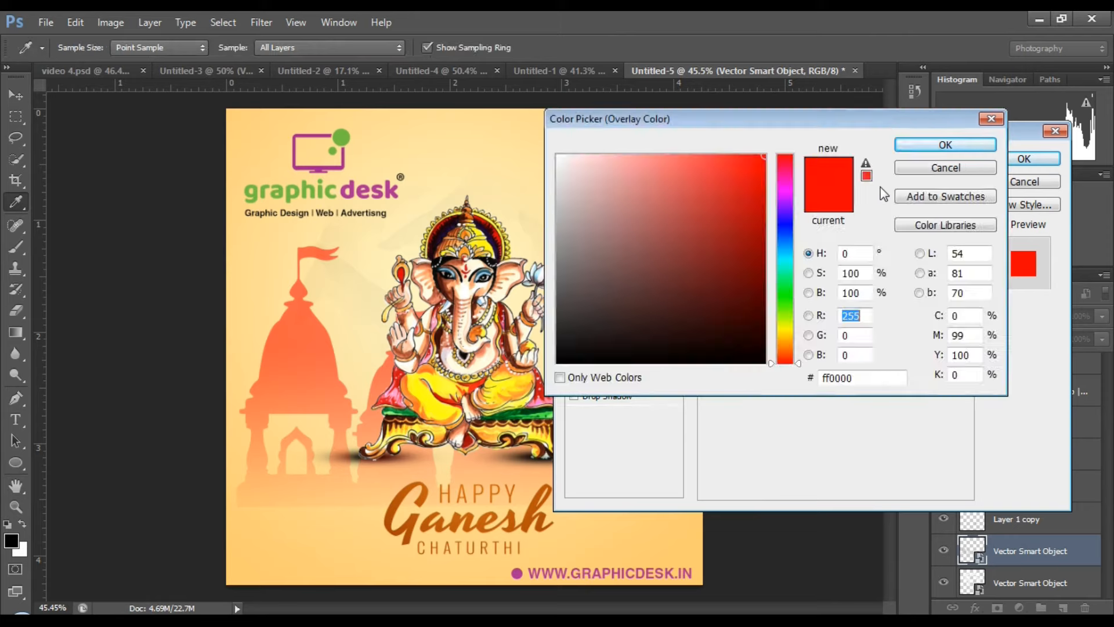
click(461, 117)
mouse_move(604, 202)
mouse_down()
mouse_move(686, 216)
mouse_move(679, 199)
mouse_up()
click(989, 142)
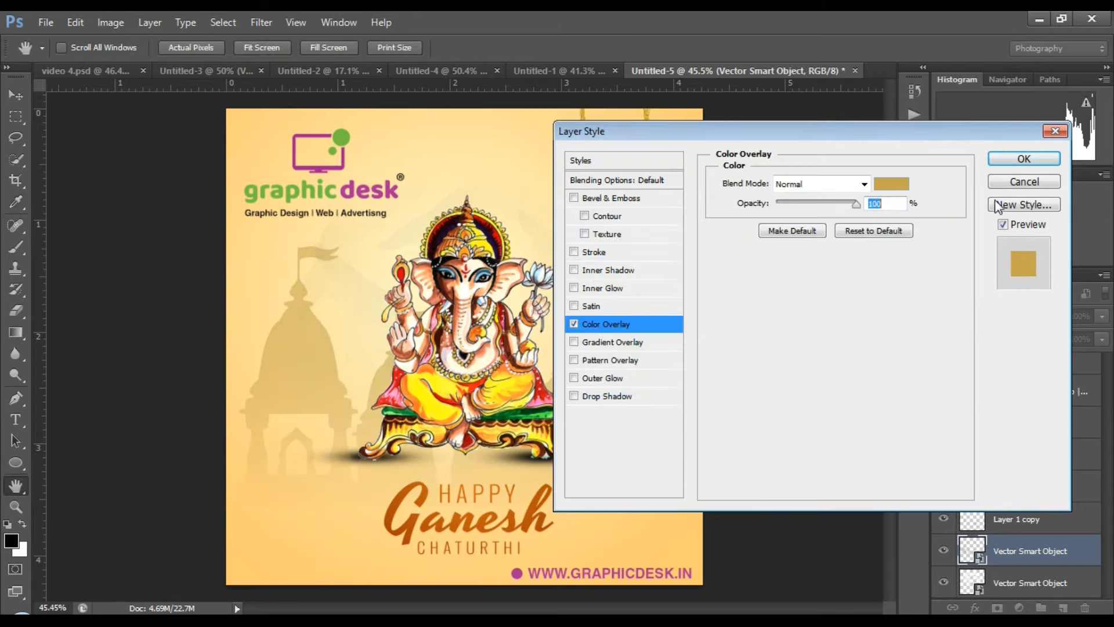
click(1023, 158)
- Lower the temple silhouette layer's opacity to about 67%
scroll(667, 333, down, 1)
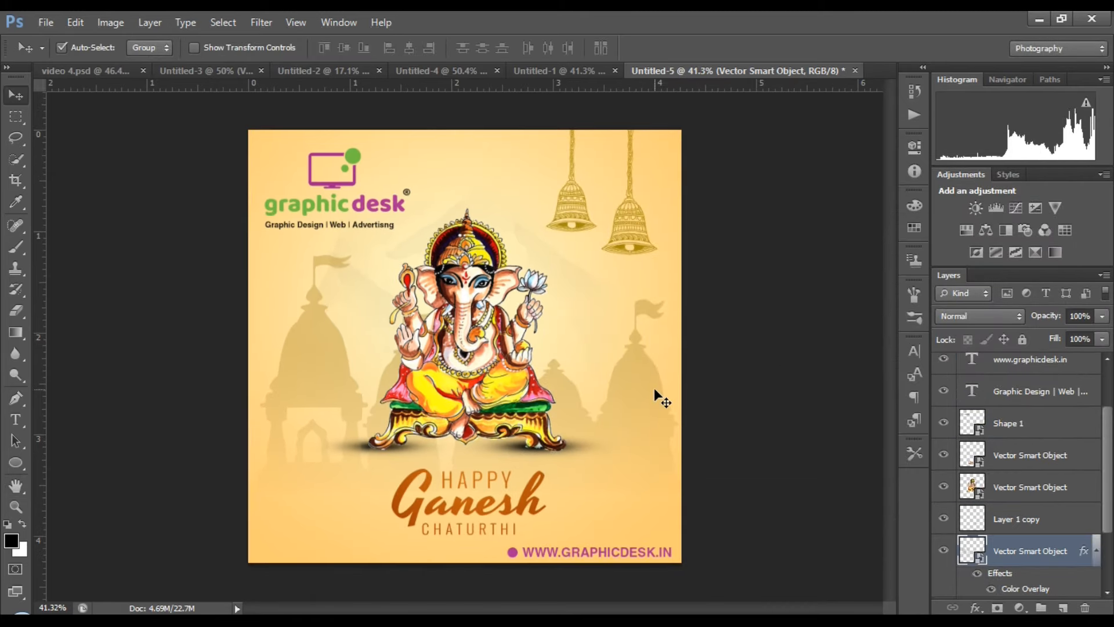
click(1102, 315)
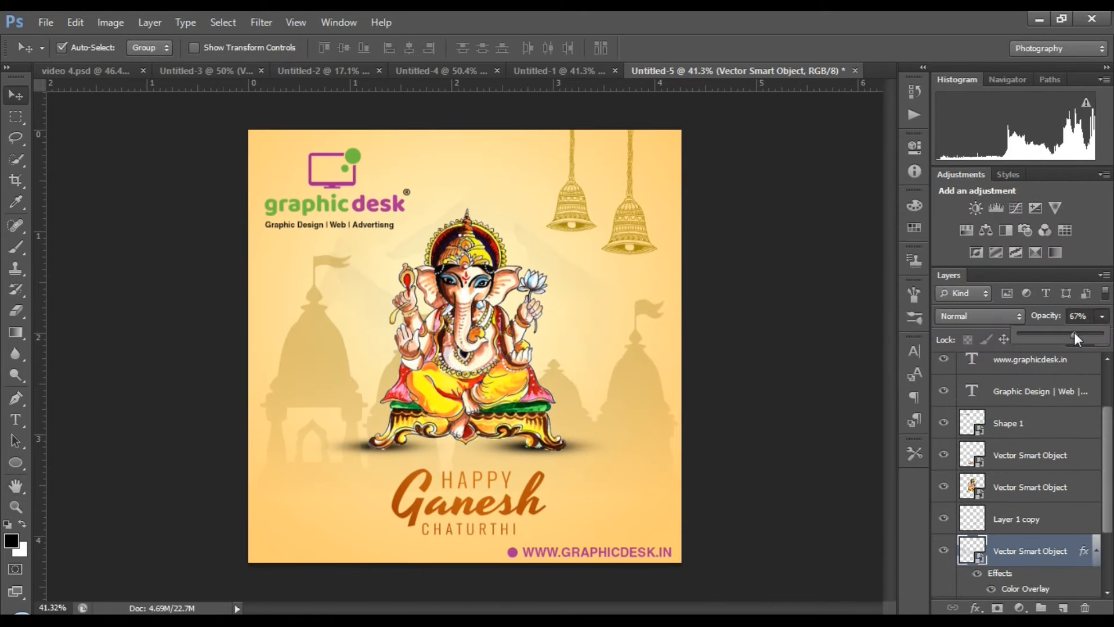
drag(1073, 332, 1070, 333)
click(817, 388)
scroll(769, 386, down, 1)
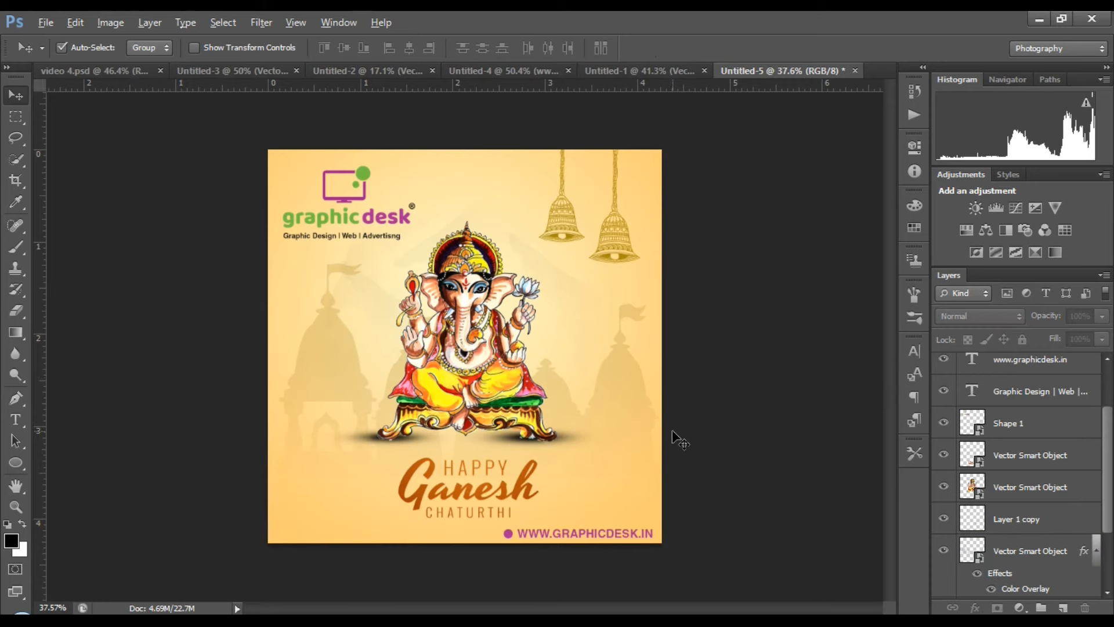
- Nudge the Happy Ganesh Chaturthi lettering slightly up and to the left, and add a default Bevel & Emboss effect to it
scroll(673, 432, up, 1)
drag(521, 505, 517, 499)
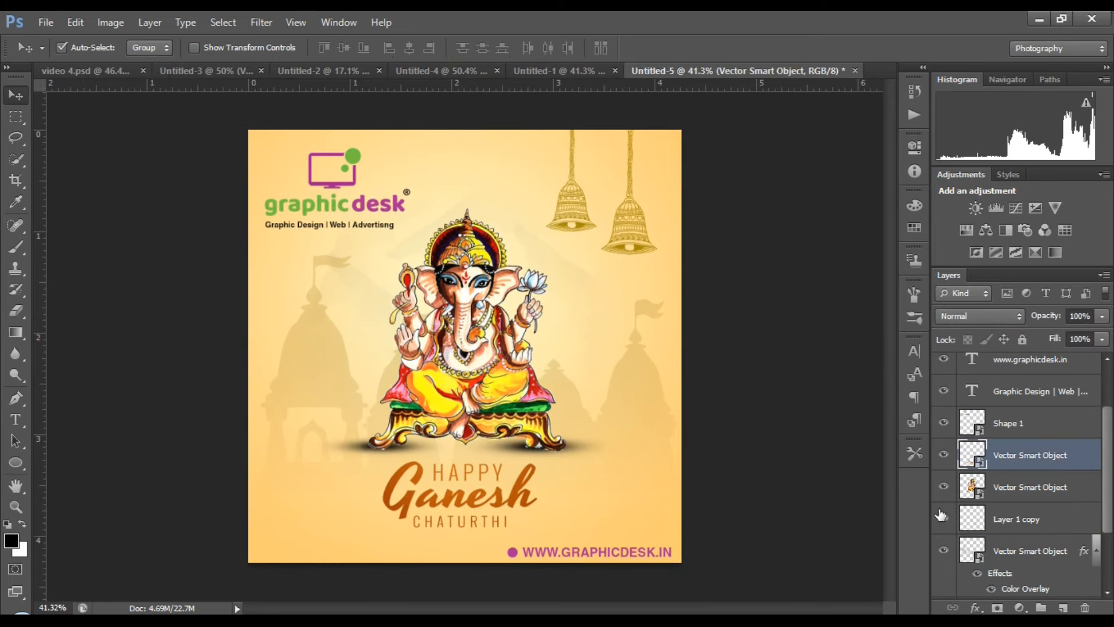
right_click(1003, 469)
click(896, 46)
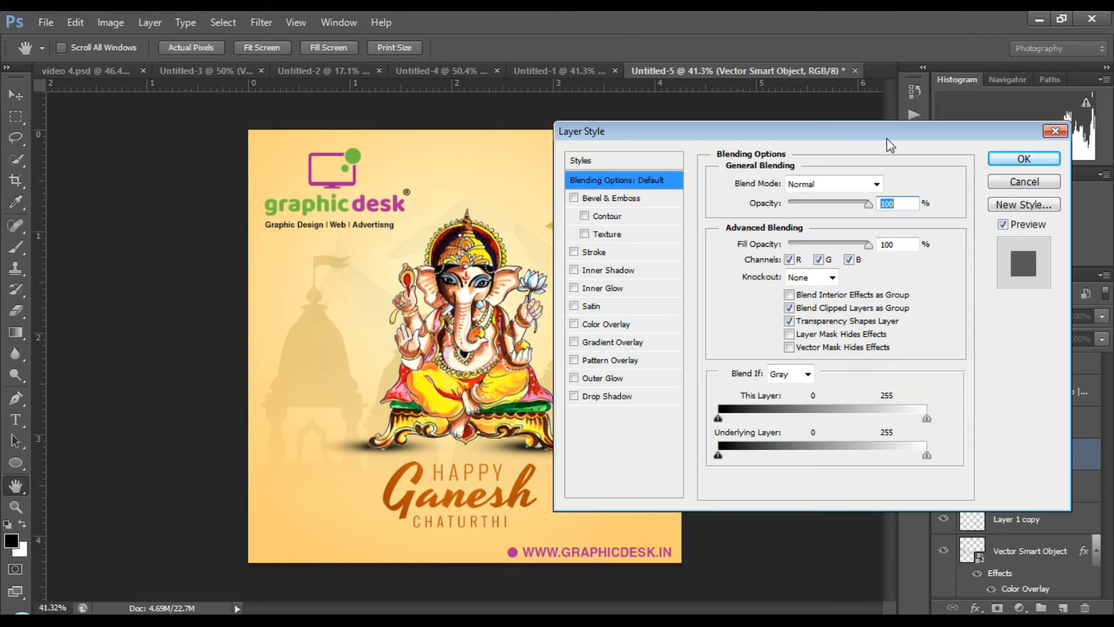
click(574, 198)
click(628, 200)
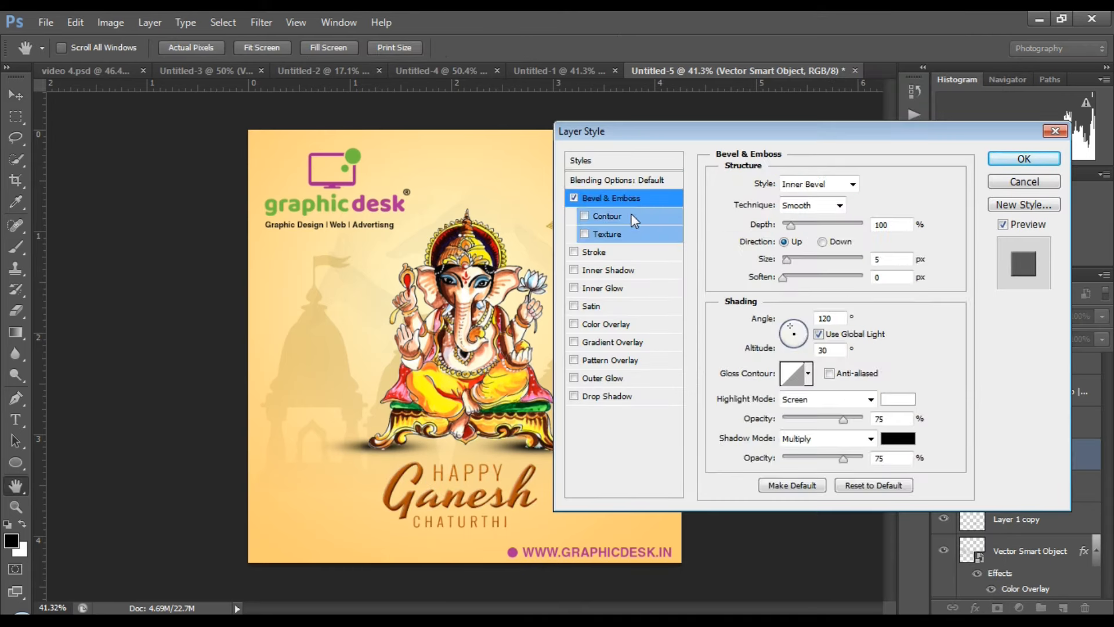
- Add a dark red Color Overlay to the title lettering, with Normal blending at 100% opacity
click(574, 325)
click(597, 324)
click(875, 186)
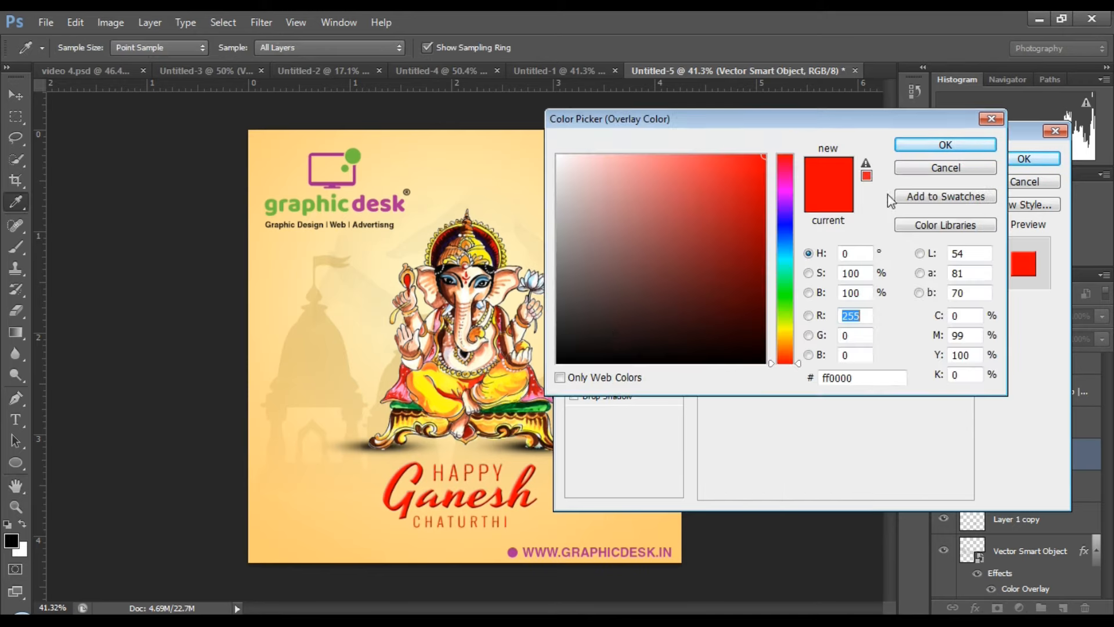
click(511, 344)
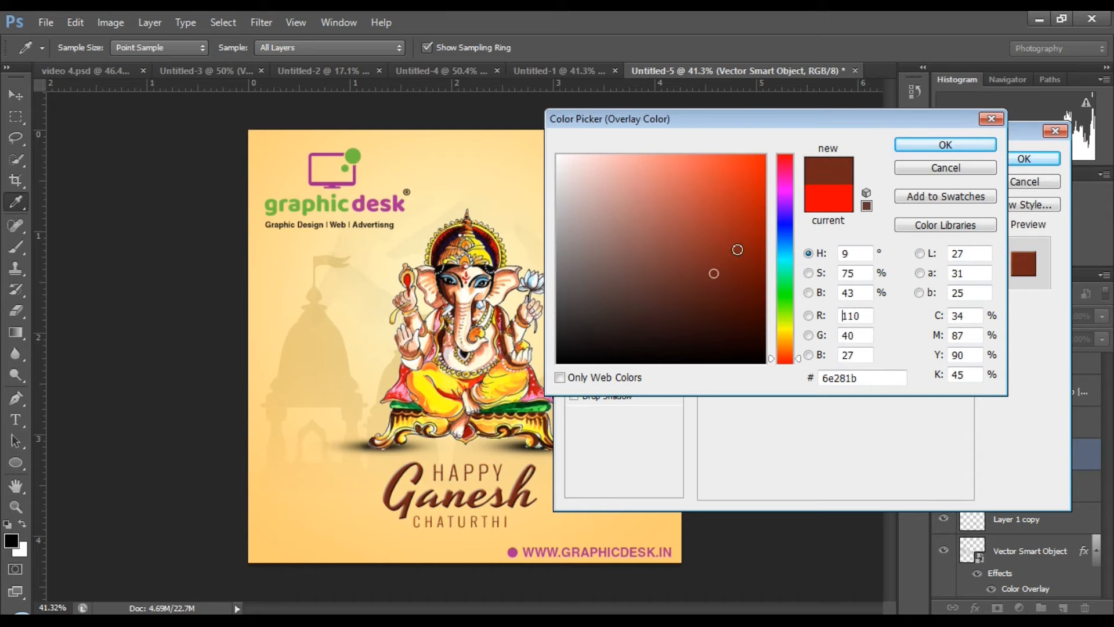
drag(738, 249, 764, 214)
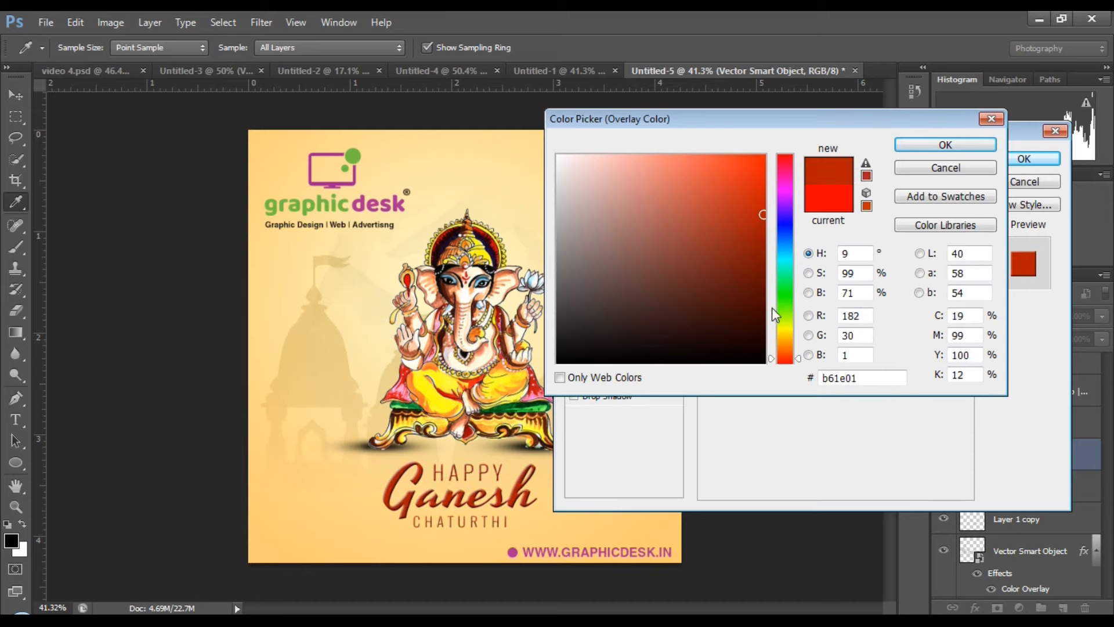
click(786, 365)
click(762, 261)
click(975, 148)
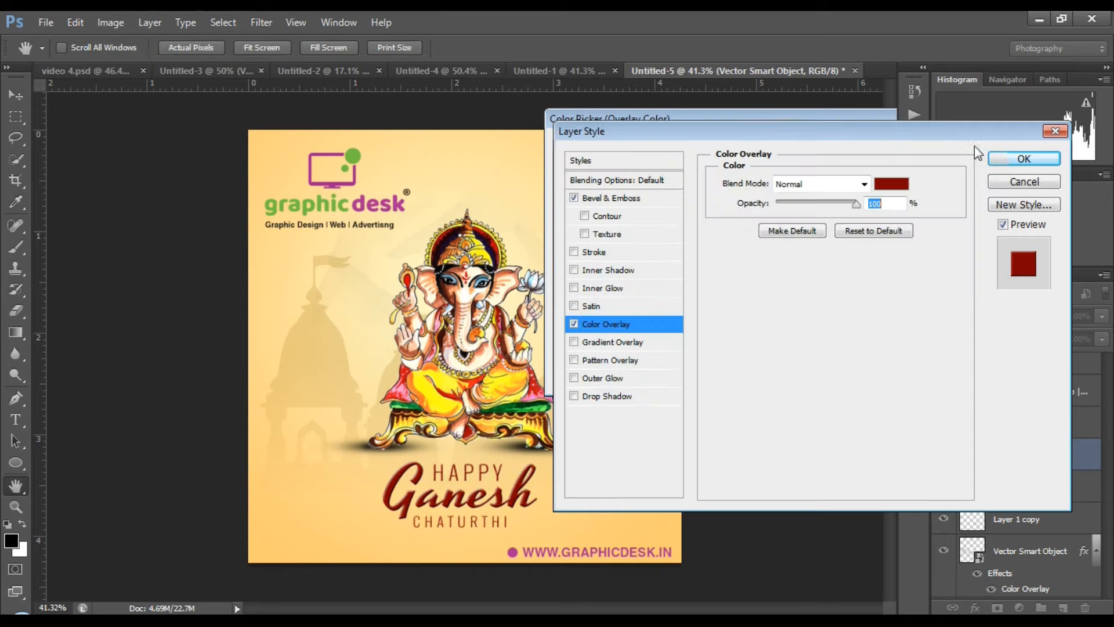
click(1024, 158)
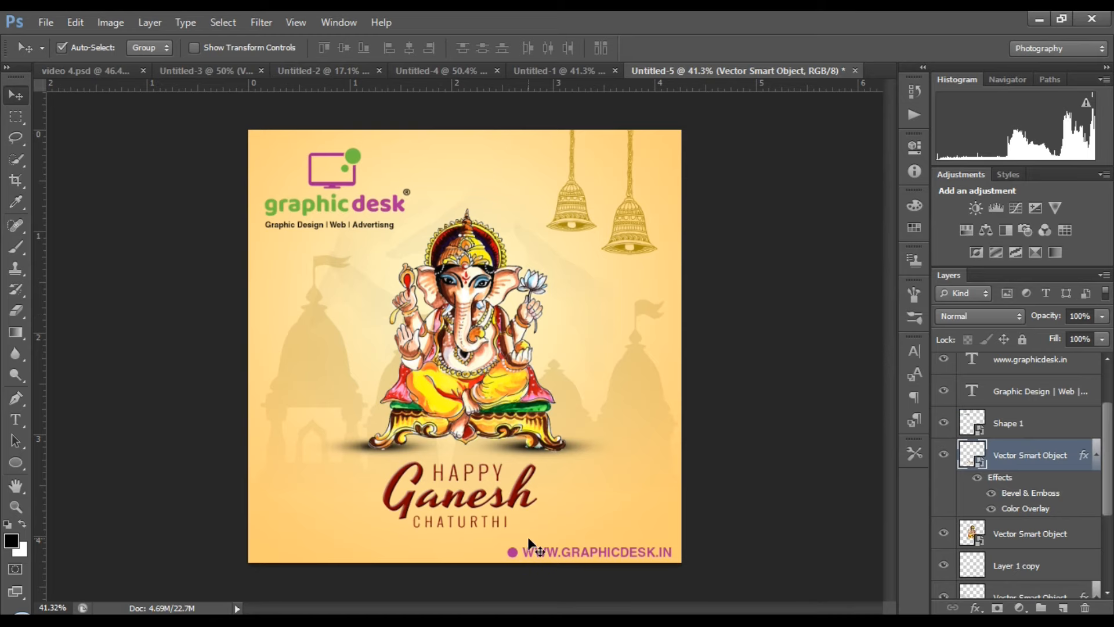
- Enlarge the title lettering beneath the Ganesh illustration to about 1608.82% width and 1462.50% height
key(ctrl+t)
drag(538, 495, 552, 496)
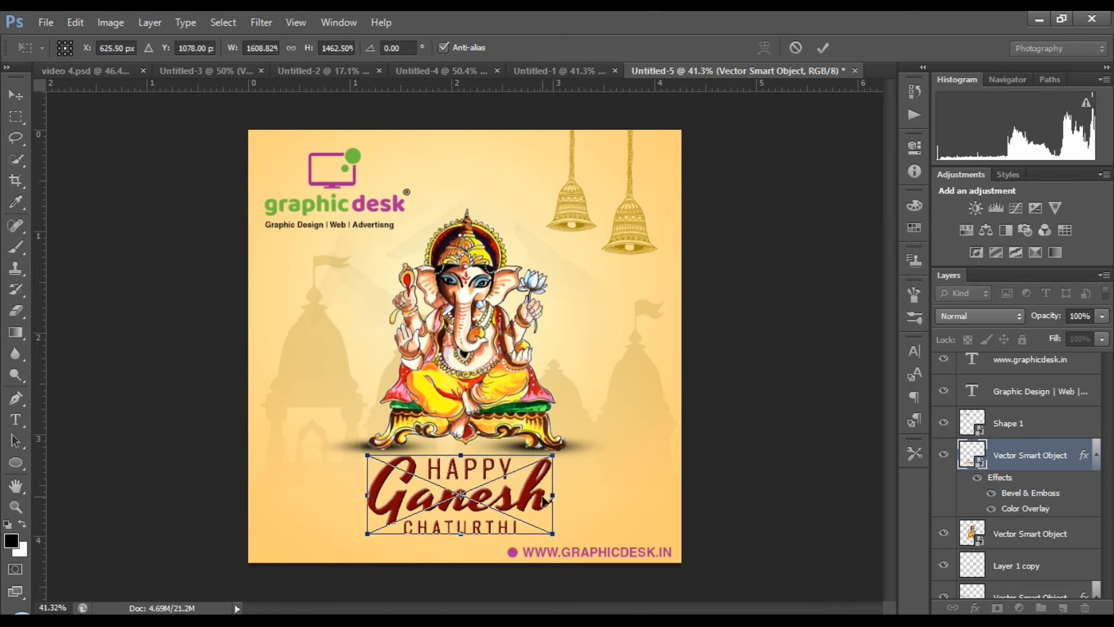
key(Return)
- Set the lettering's bevel to 93% depth, 9 px size and 3 px soften, with 86% highlight and 5% shadow opacity
scroll(511, 512, up, 5)
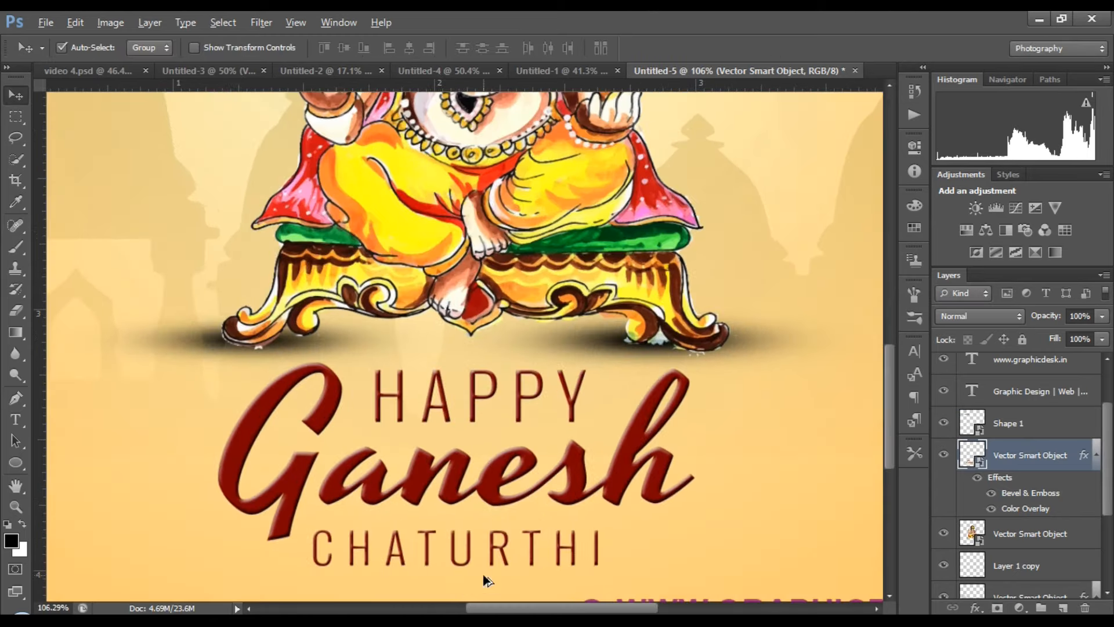
double_click(1025, 498)
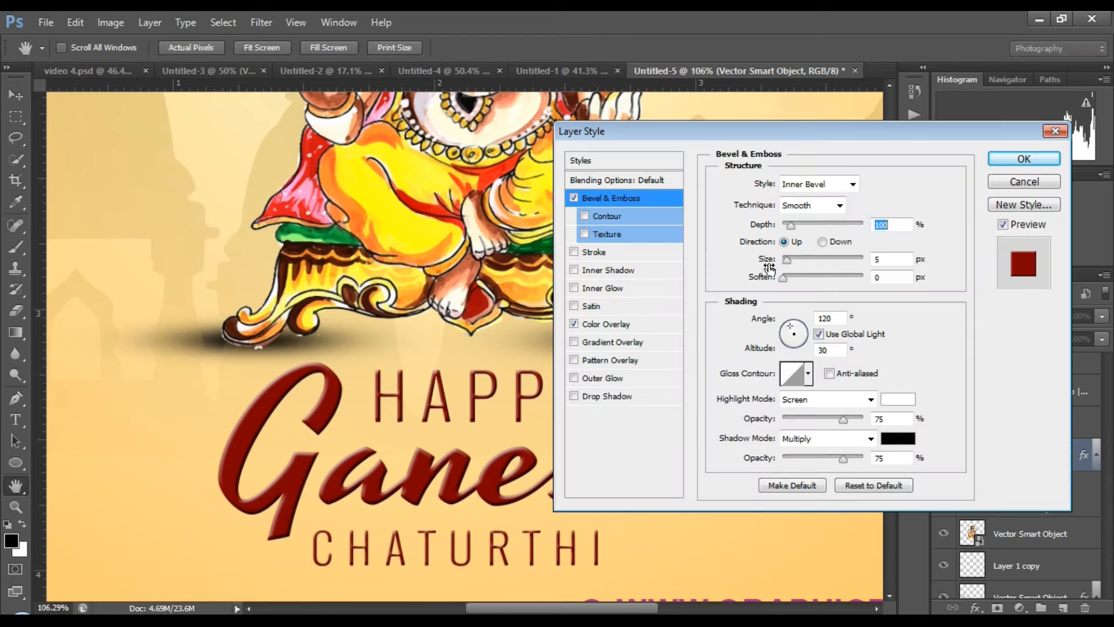
drag(795, 225, 792, 225)
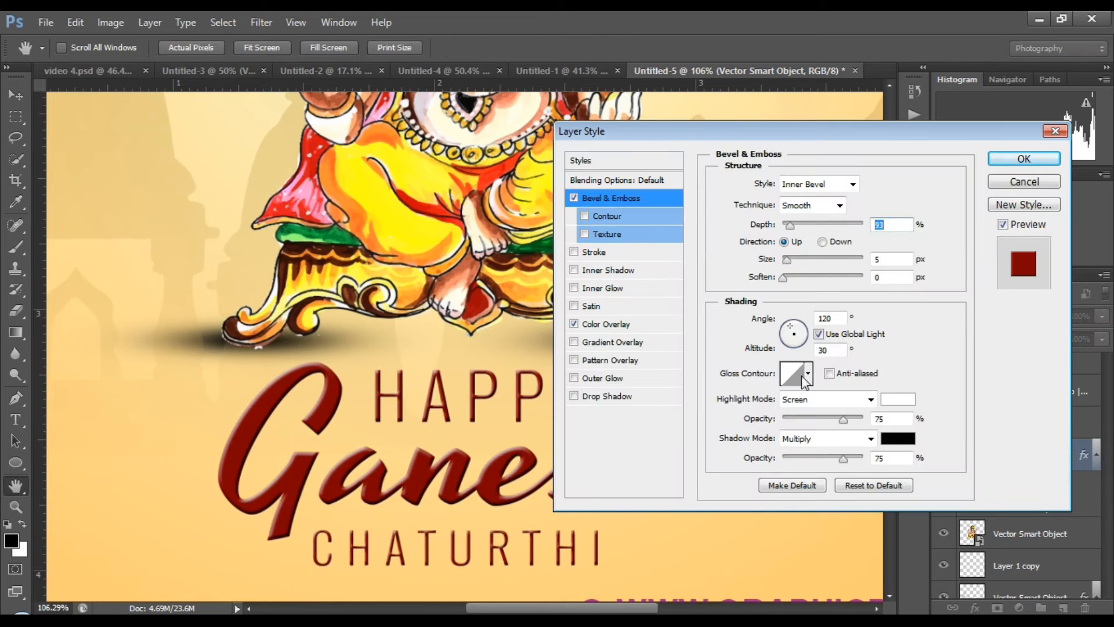
mouse_move(846, 418)
mouse_down()
mouse_move(857, 420)
mouse_move(832, 420)
mouse_move(852, 422)
mouse_up()
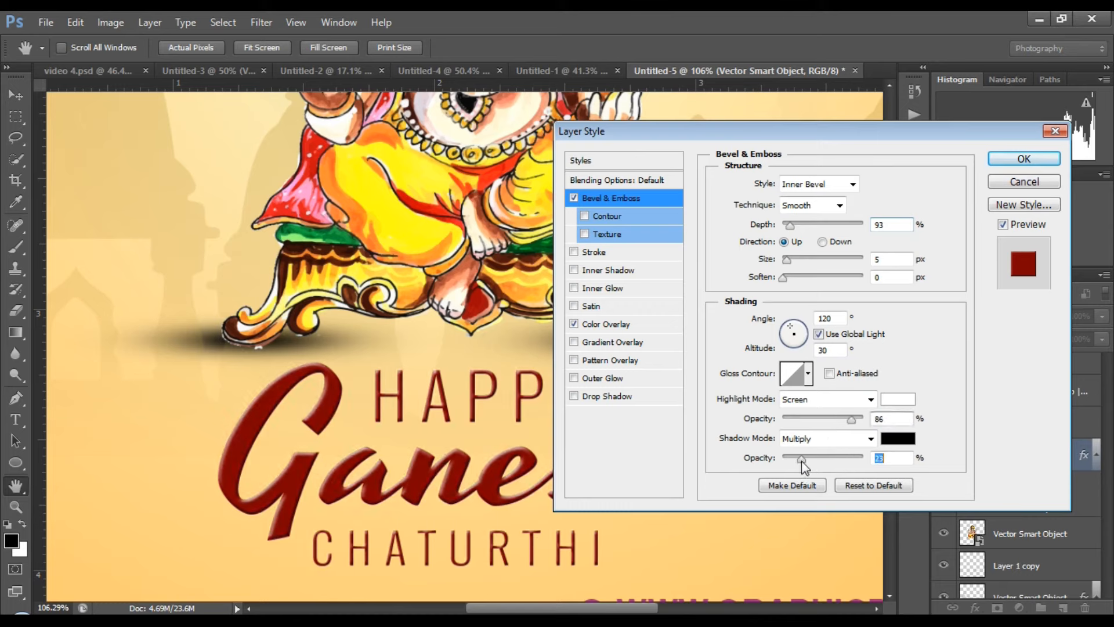
drag(802, 460, 786, 460)
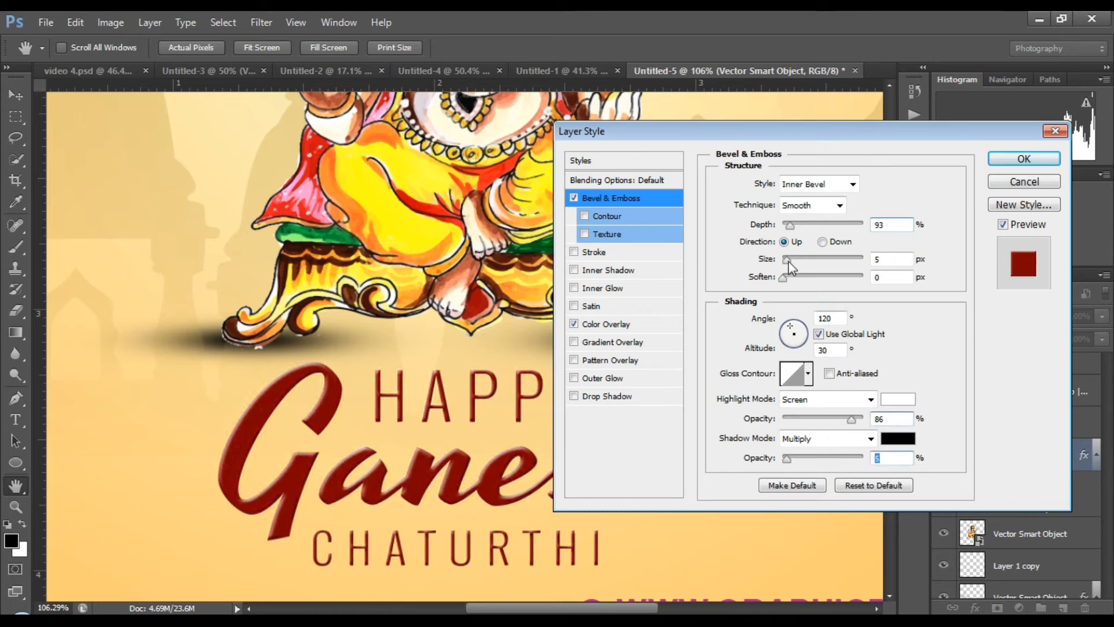
drag(788, 262, 801, 283)
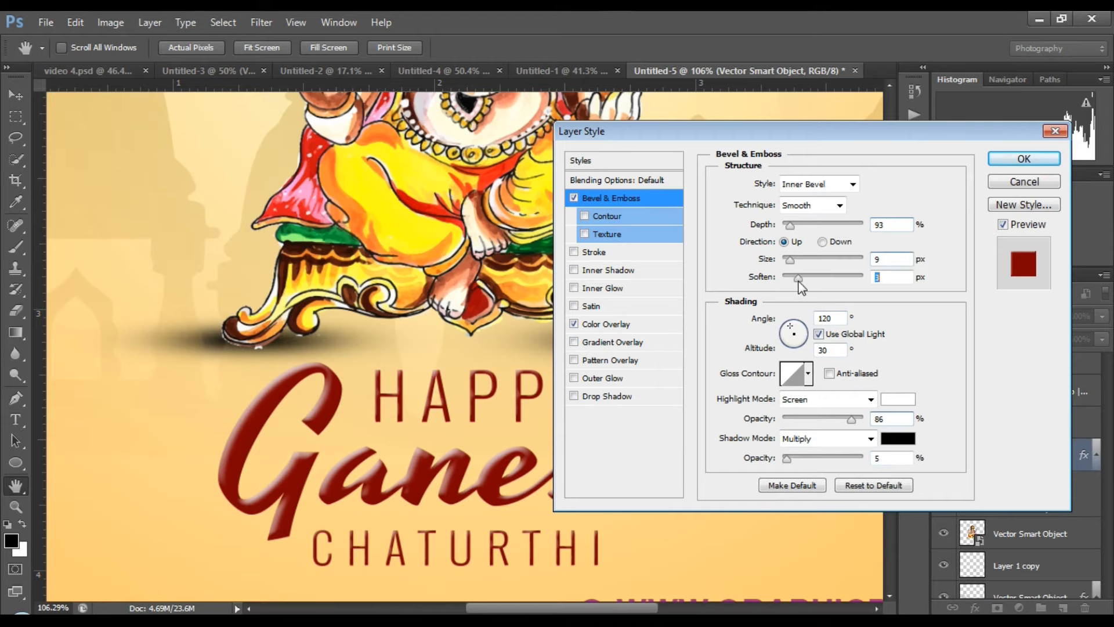
- Change the title lettering's bevel shadow colour to dark maroon and apply the layer style
click(910, 440)
click(377, 489)
click(755, 308)
click(978, 149)
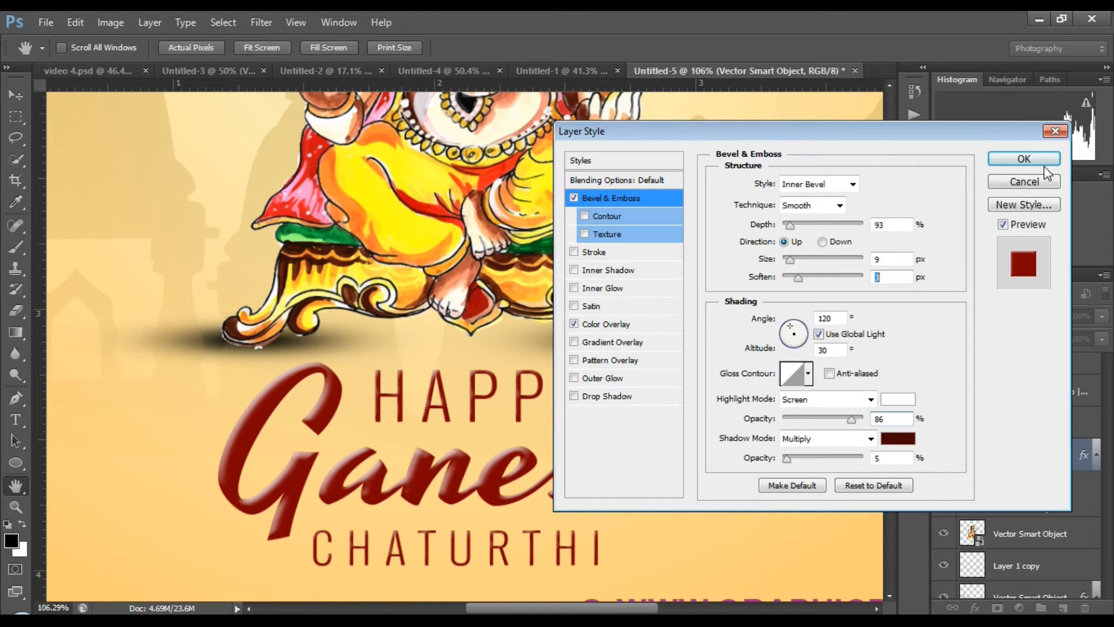
click(1024, 158)
scroll(563, 404, down, 6)
scroll(566, 409, down, 1)
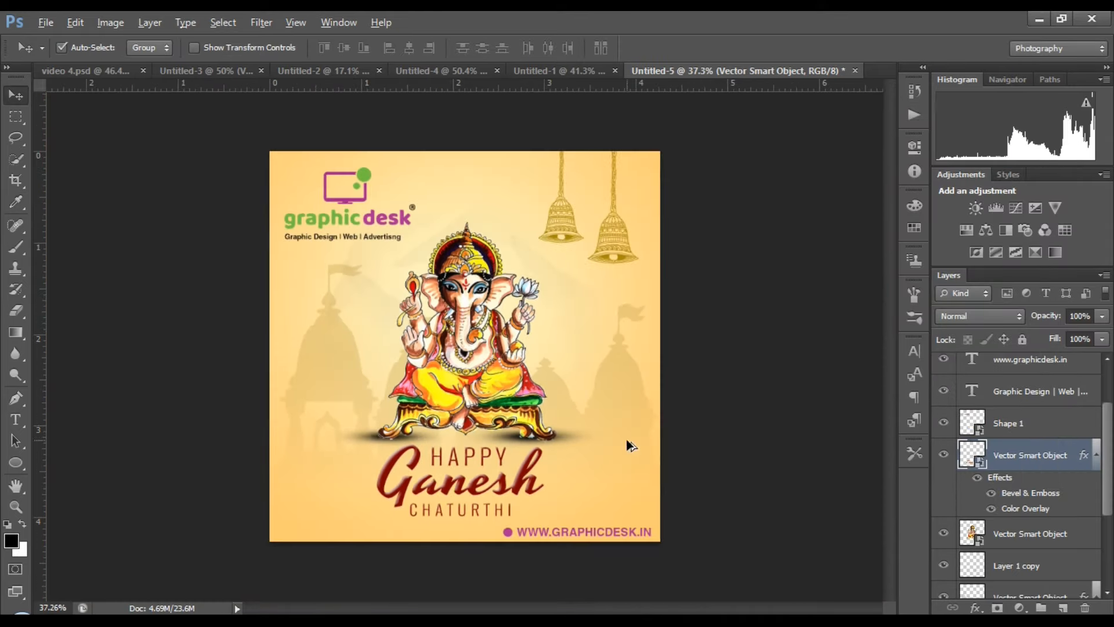
key(ctrl+s)
click(769, 49)
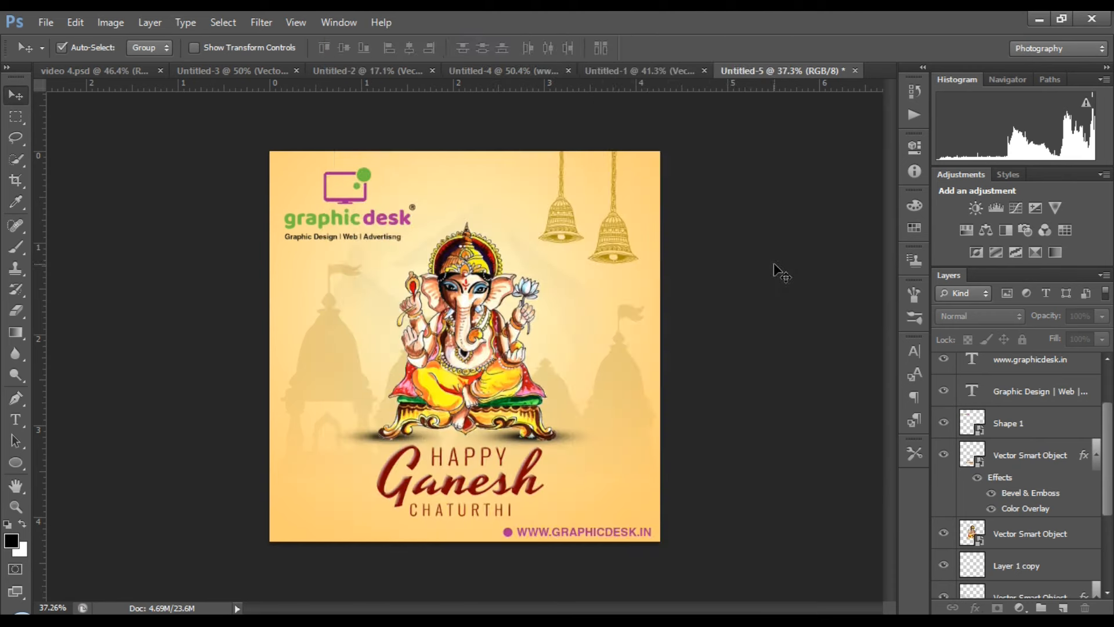
scroll(778, 269, up, 1)
scroll(518, 380, down, 1)
scroll(582, 402, down, 1)
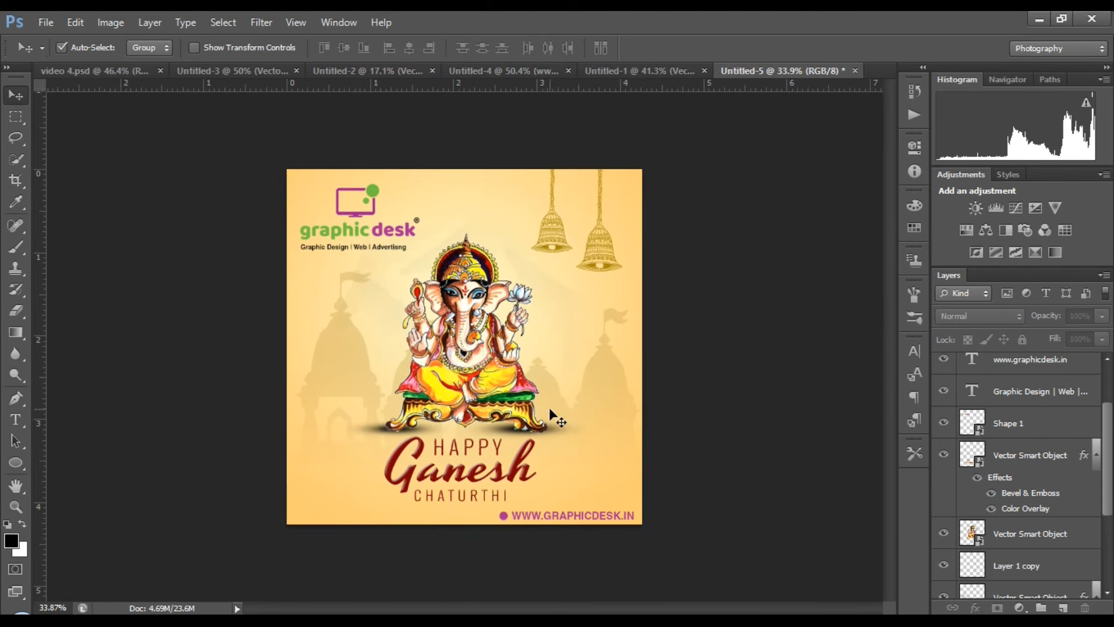